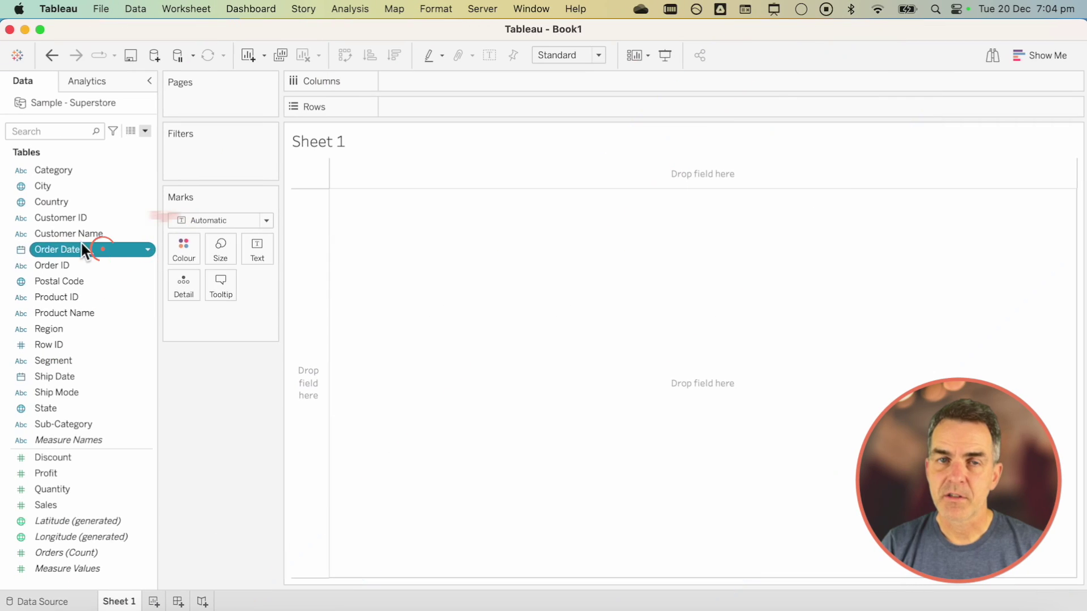
- Create a custom date named Months from Order Date, at Months detail as a date value
right_click(82, 243)
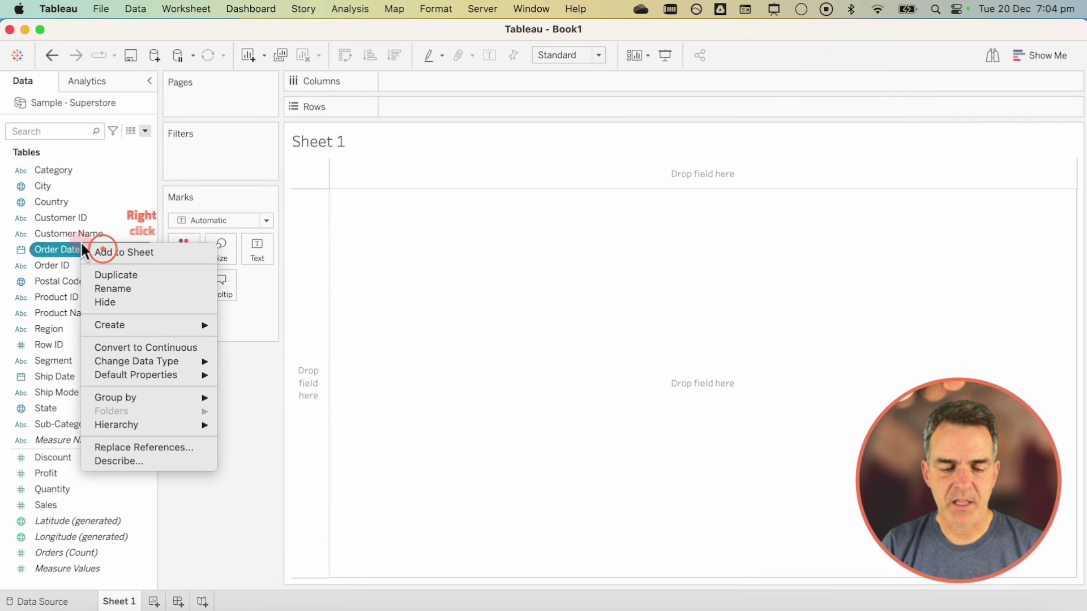
mouse_move(170, 326)
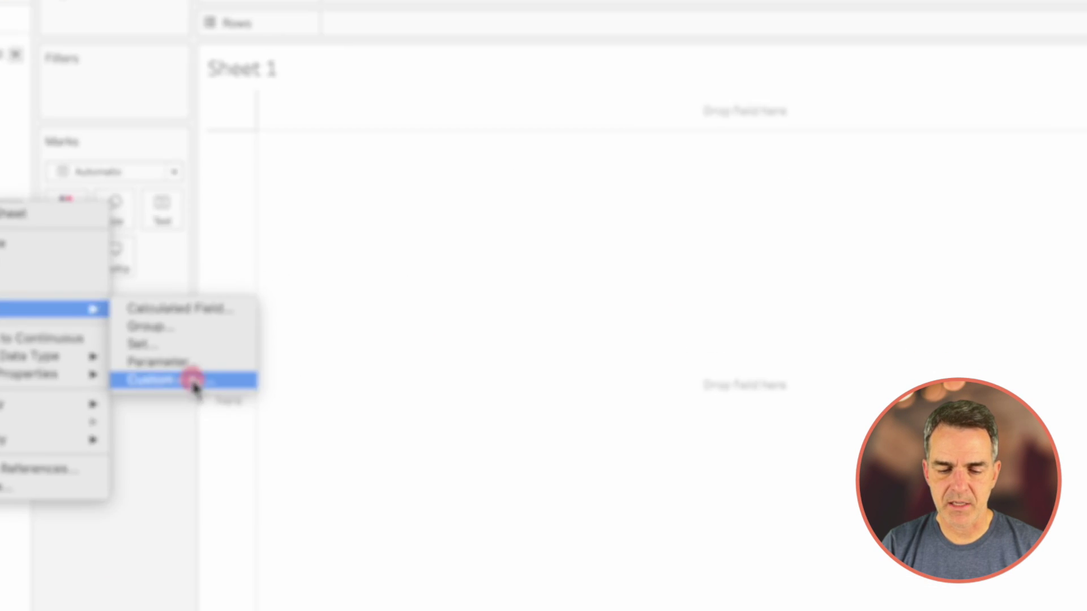
click(279, 378)
text(Mon)
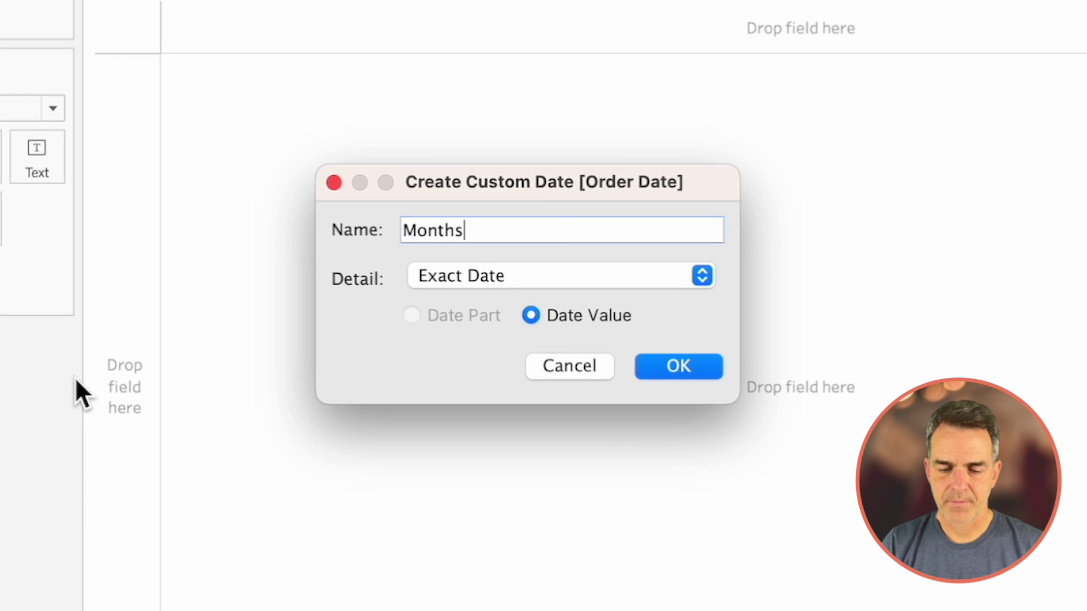
text(ths)
click(508, 276)
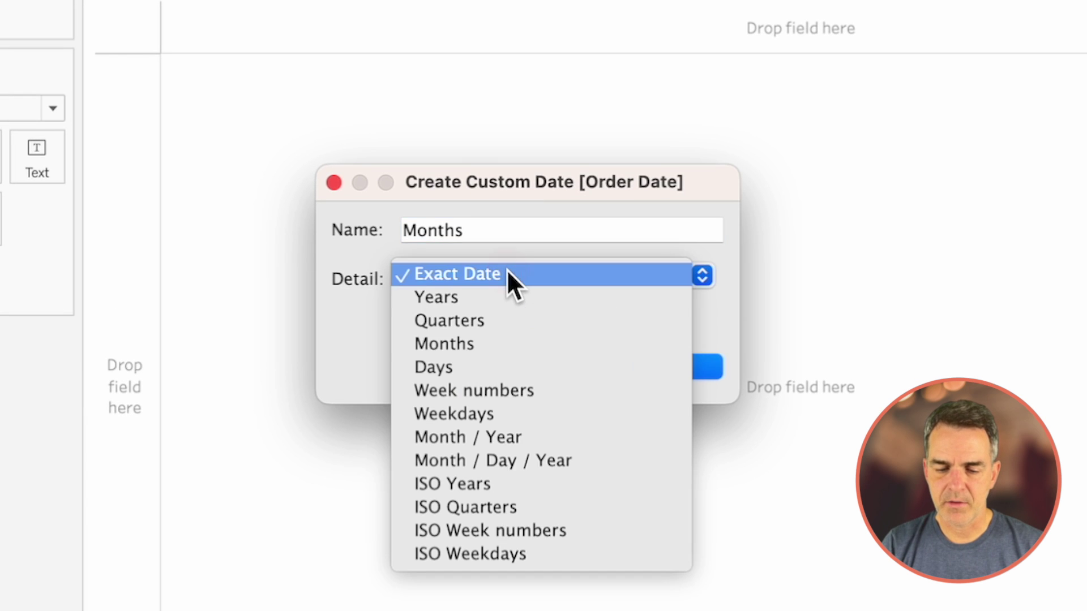
click(520, 338)
click(592, 317)
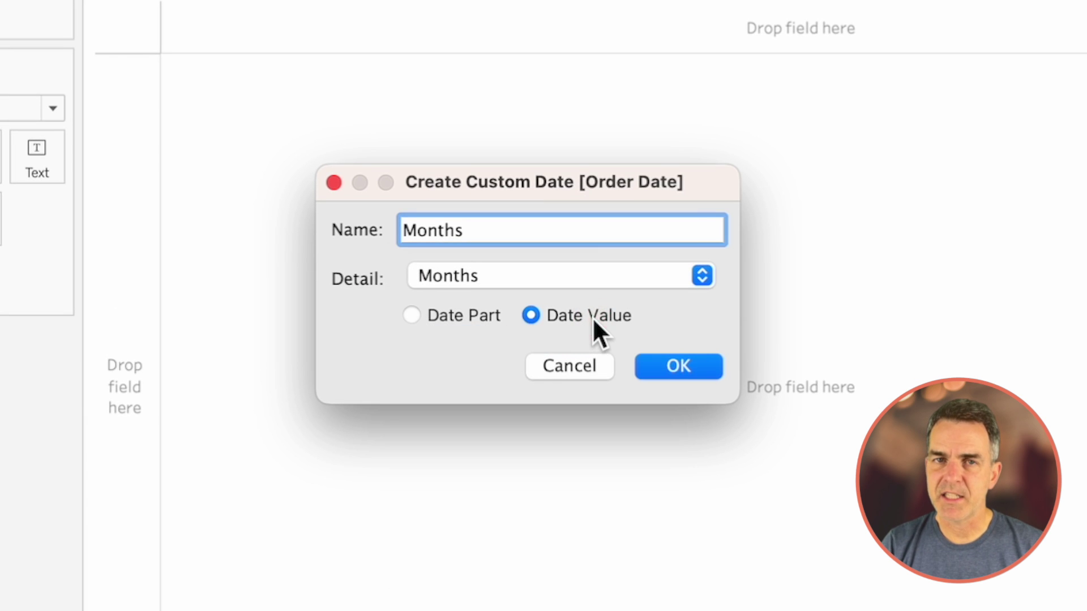
click(674, 366)
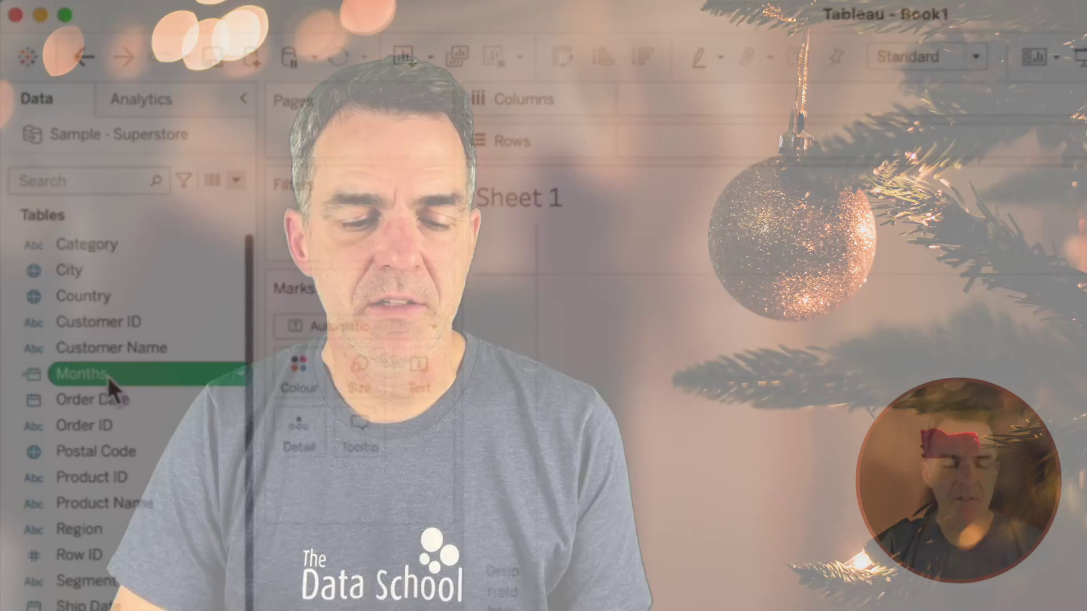
- Start the Customers Last 3 Months calculated field with the WINDOW_SUM function
click(236, 180)
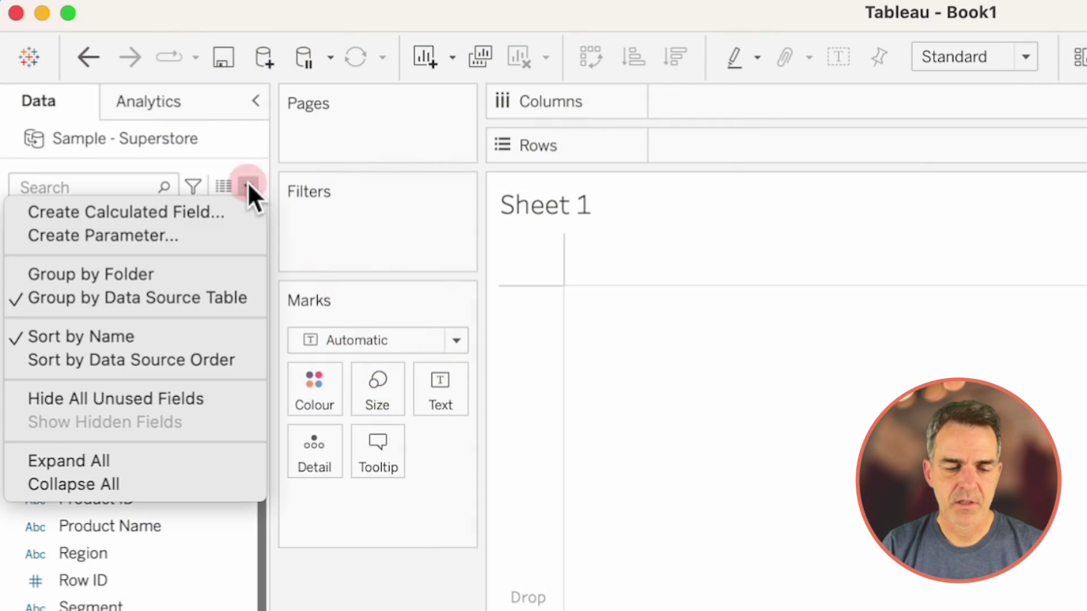
click(203, 218)
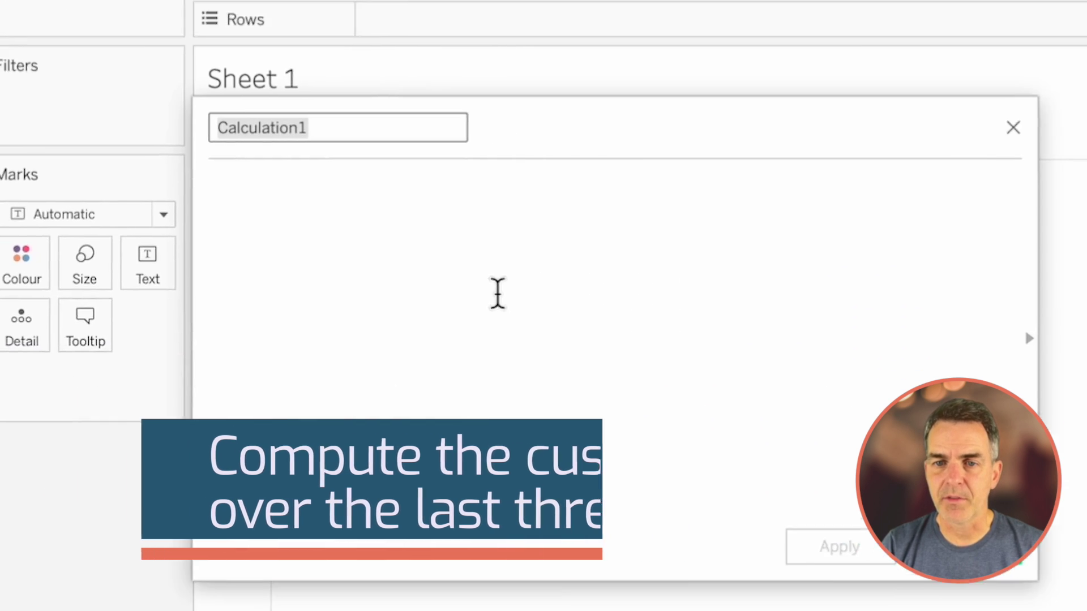
key(BackSpace)
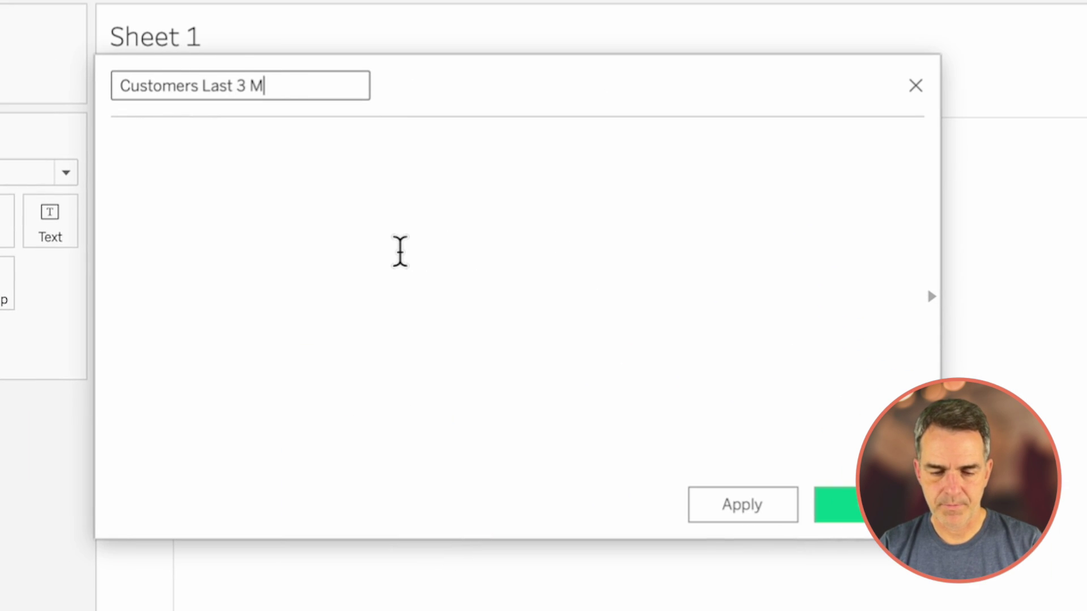
click(396, 294)
text(wind)
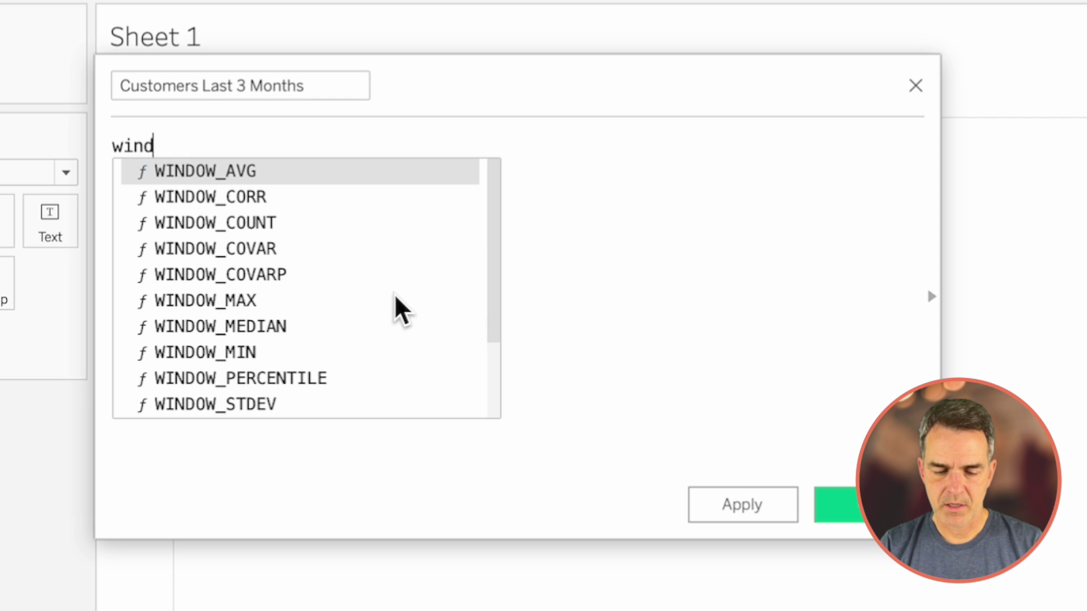
text(ow_s)
key(Down)
key(Down)
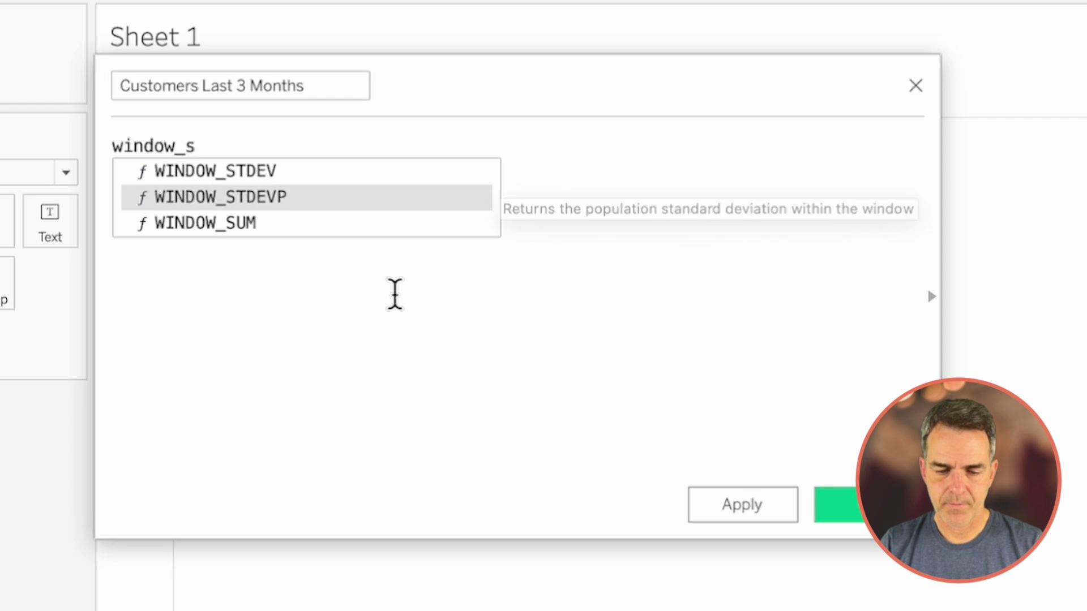
key(Return)
- Complete the formula as WINDOW_SUM(COUNTD([Customer Name]),-2,0) and save it
text(countd)
key(Return)
text(cur)
key(BackSpace)
text(st)
key(Down)
key(Return)
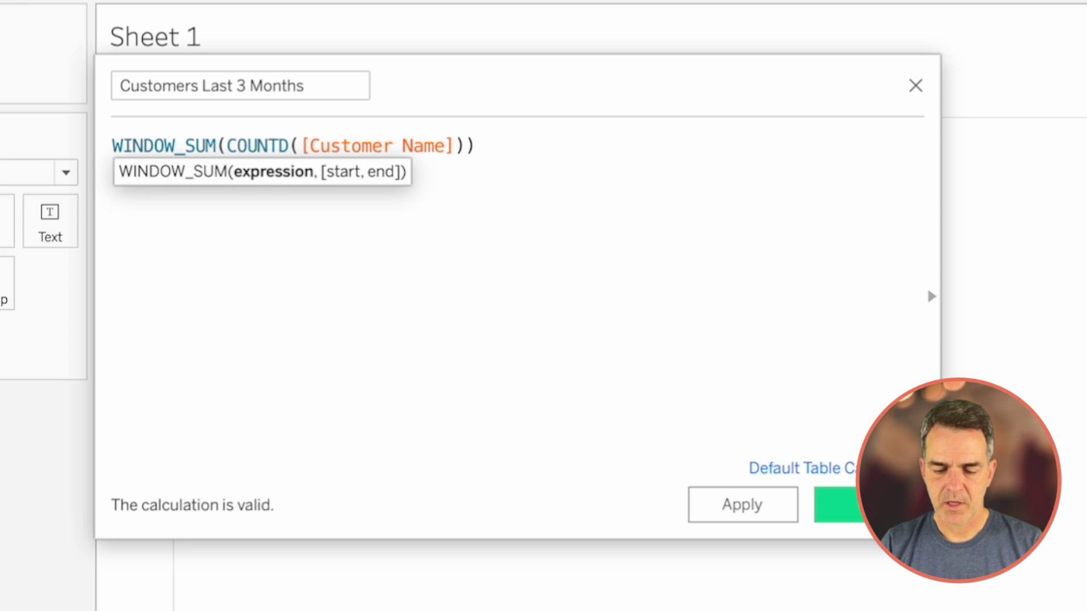
text(,-2,0)
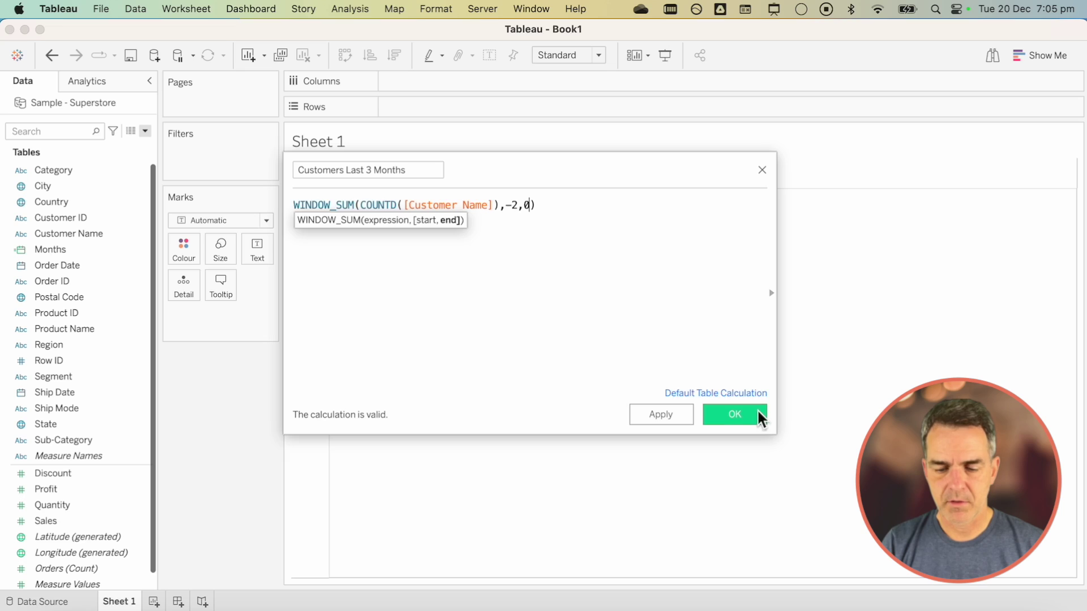
click(749, 411)
- Duplicate Customers Last 3 Months and open the copy for editing
right_click(91, 474)
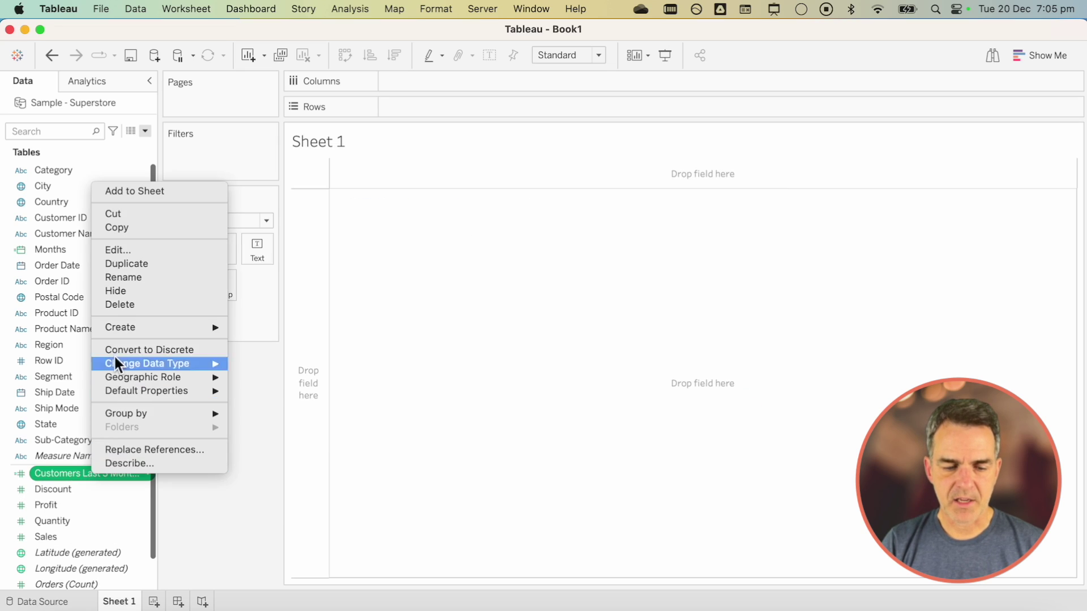
click(125, 263)
right_click(89, 491)
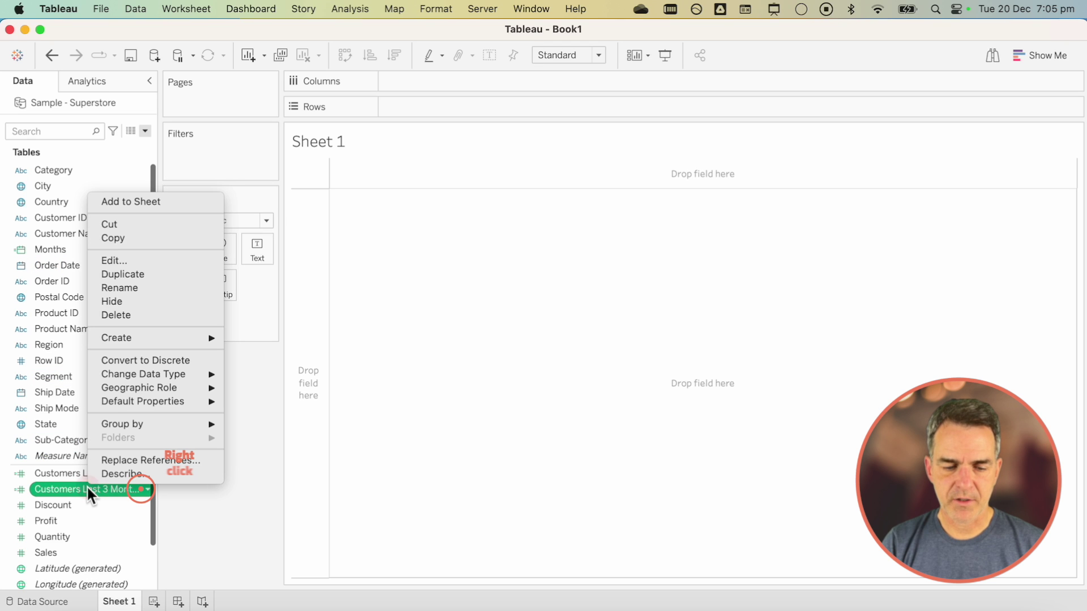
click(123, 257)
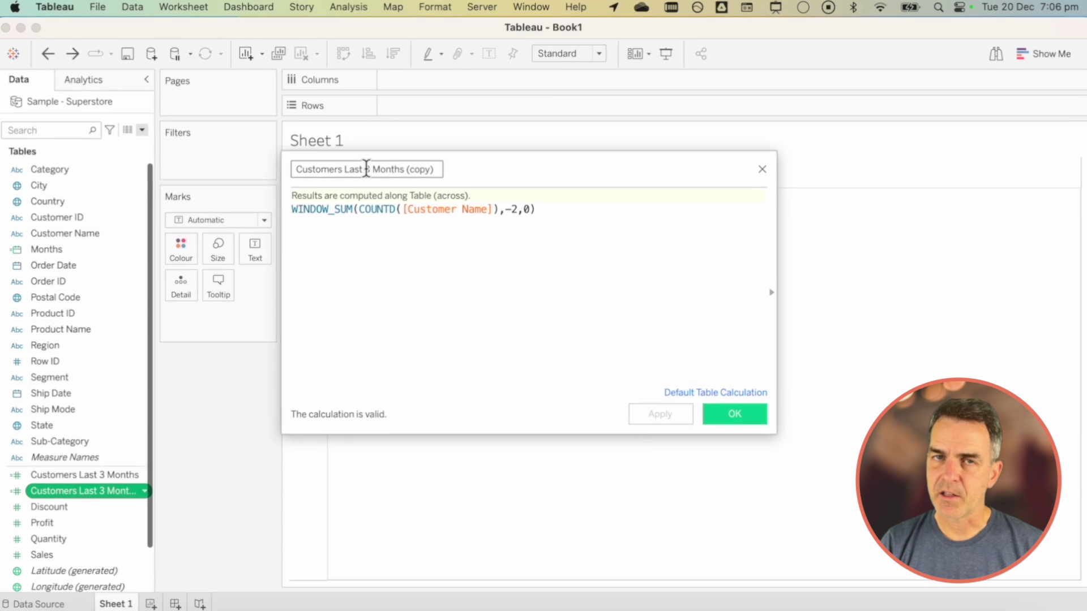
- Rename the copy to Customers Last 6 Months and change its window start from -2 to -5
drag(365, 170, 466, 179)
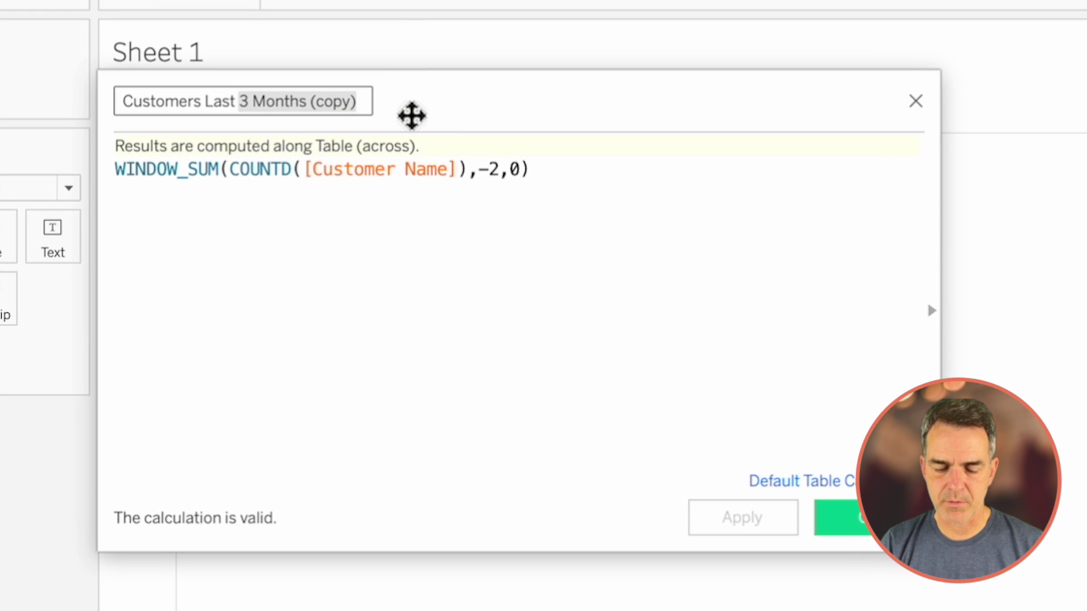
text(6 Months)
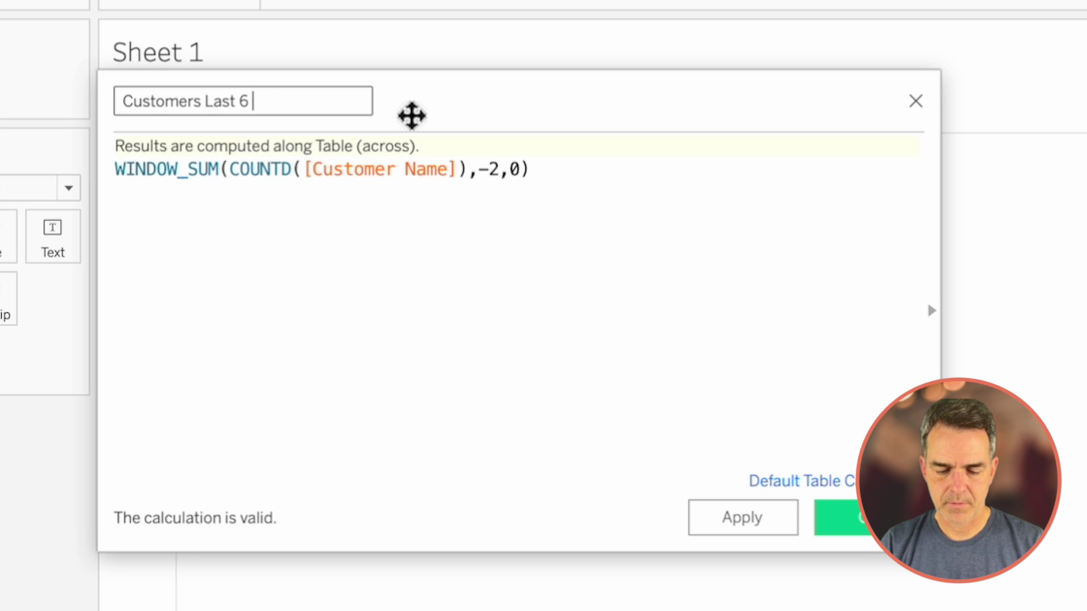
double_click(496, 169)
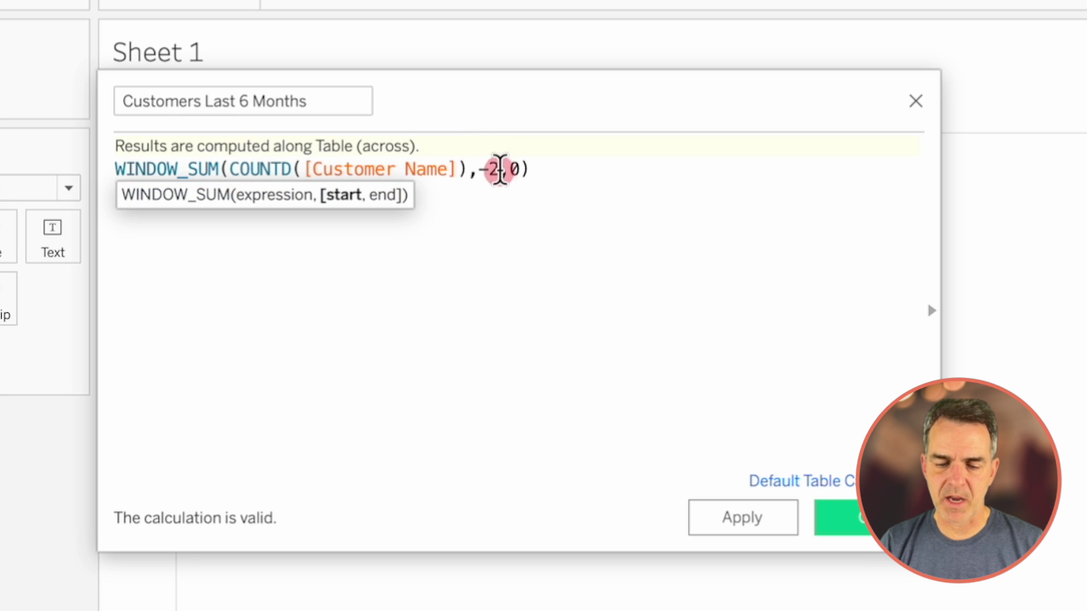
text(5)
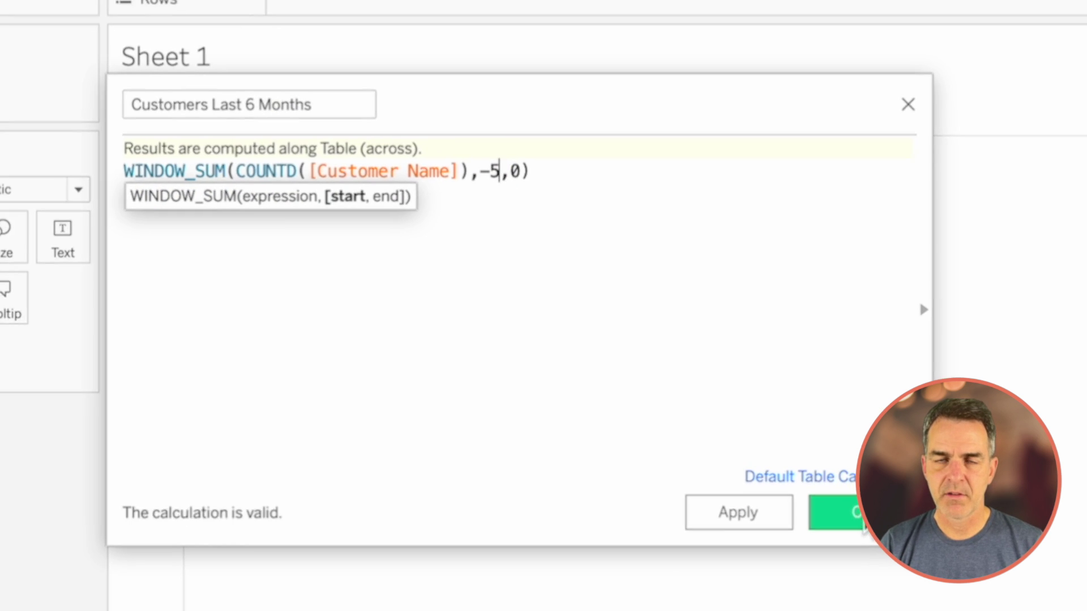
click(878, 519)
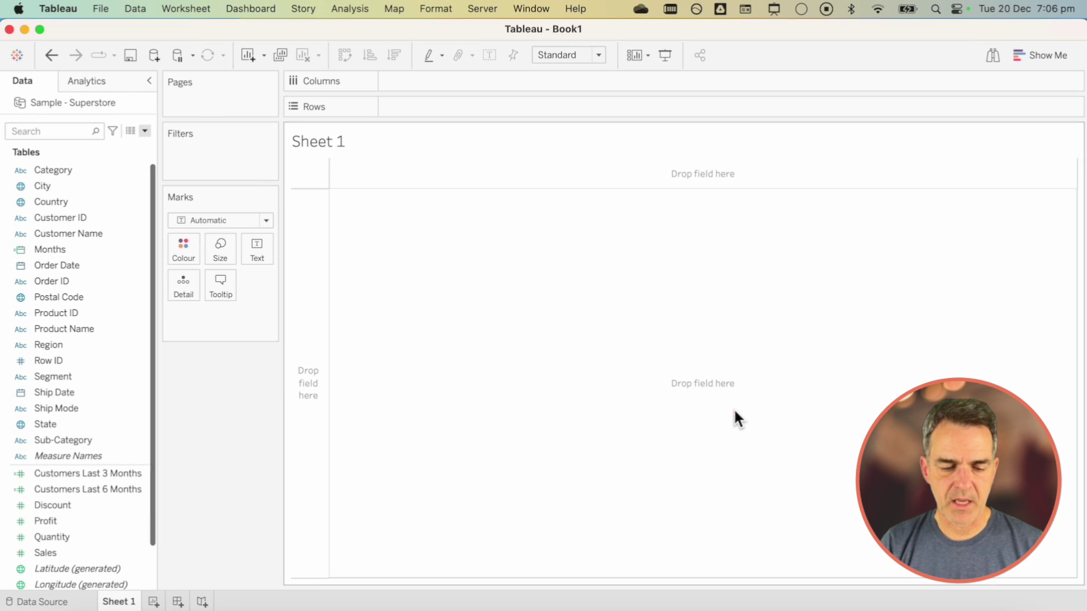
click(145, 131)
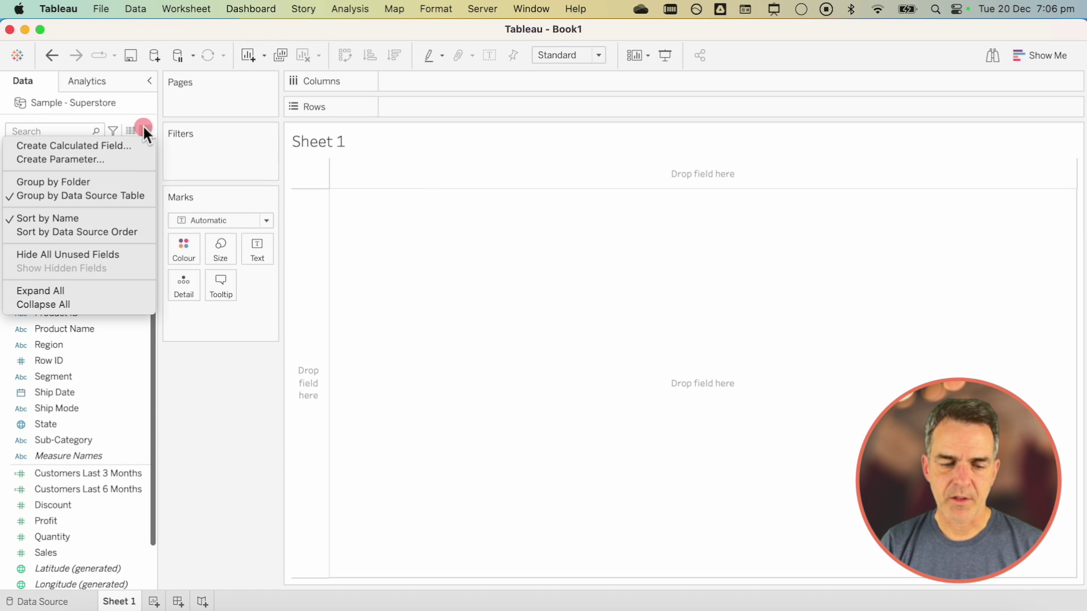
- Define Churn Rate as ([Customers Last 6 Months] - [Customers Last 3 Months]) / [Customers Last 6 Months]
click(125, 146)
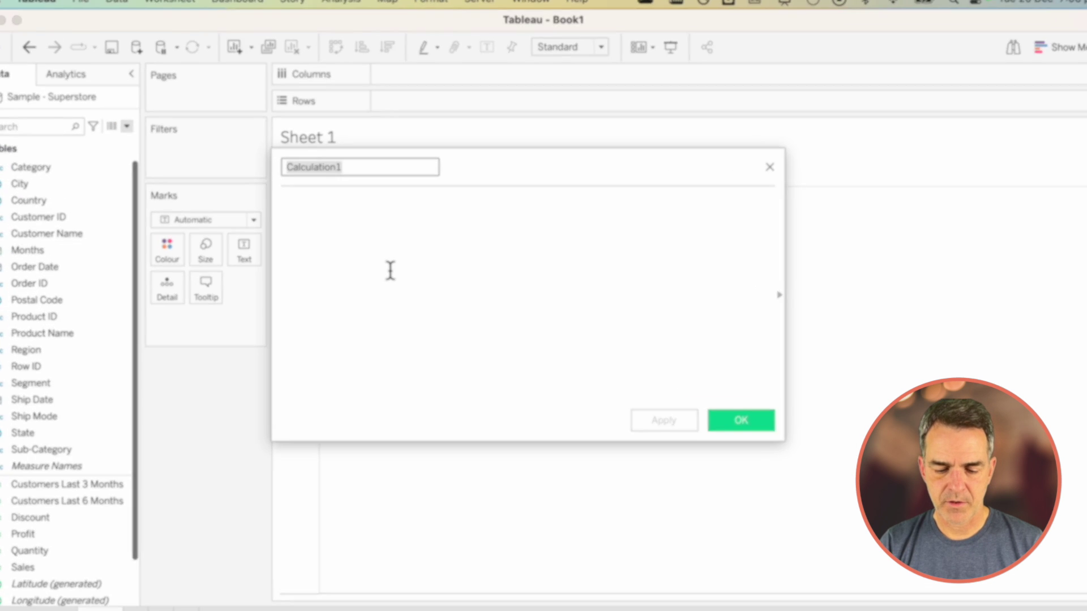
text(Churn Rate)
click(332, 328)
text(()
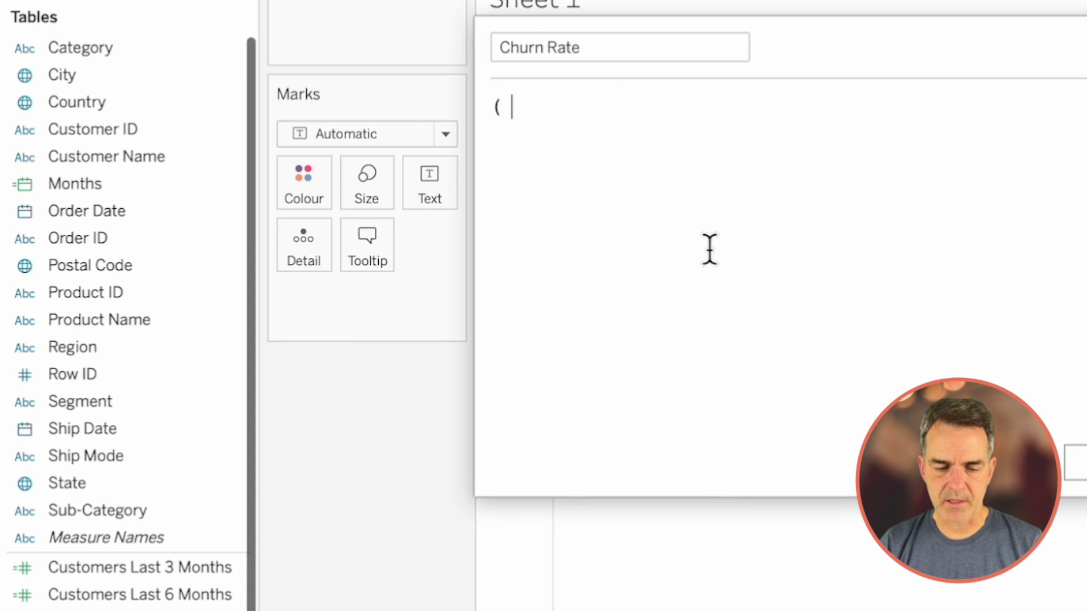
drag(163, 601, 681, 241)
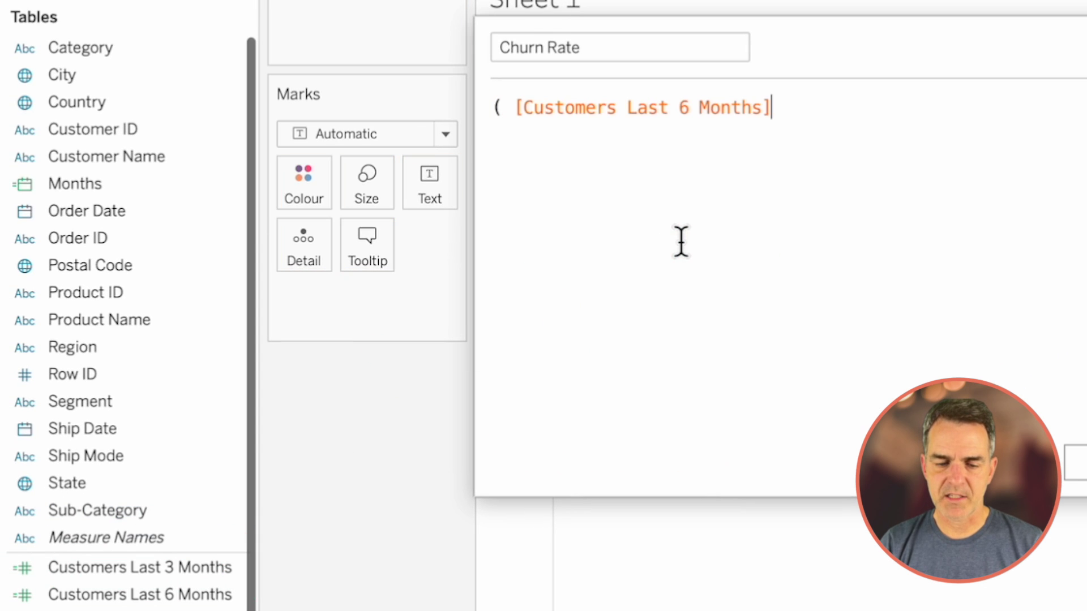
text(-)
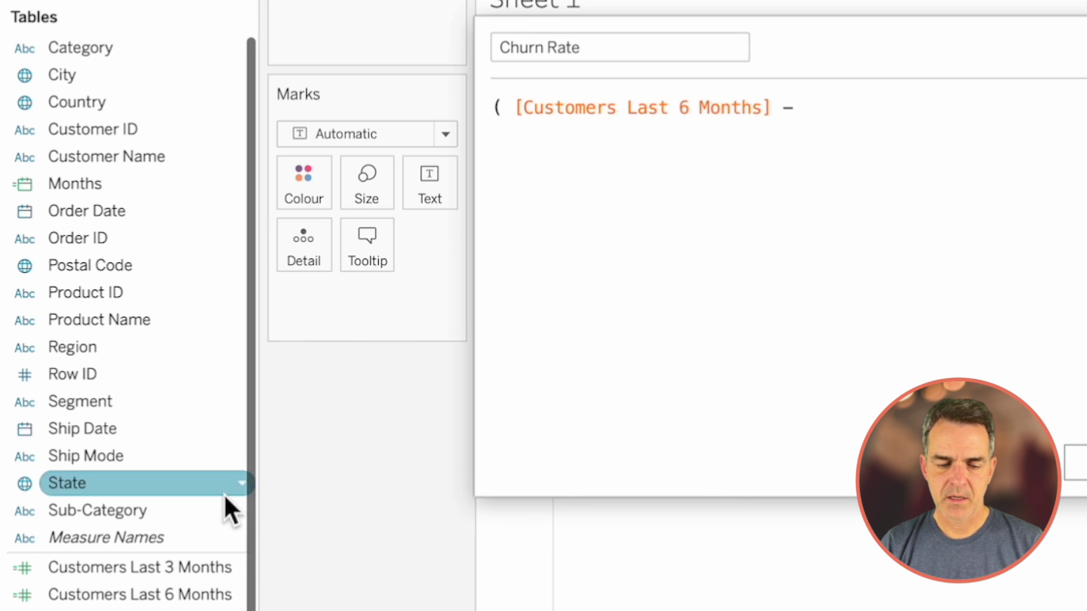
drag(175, 566, 979, 279)
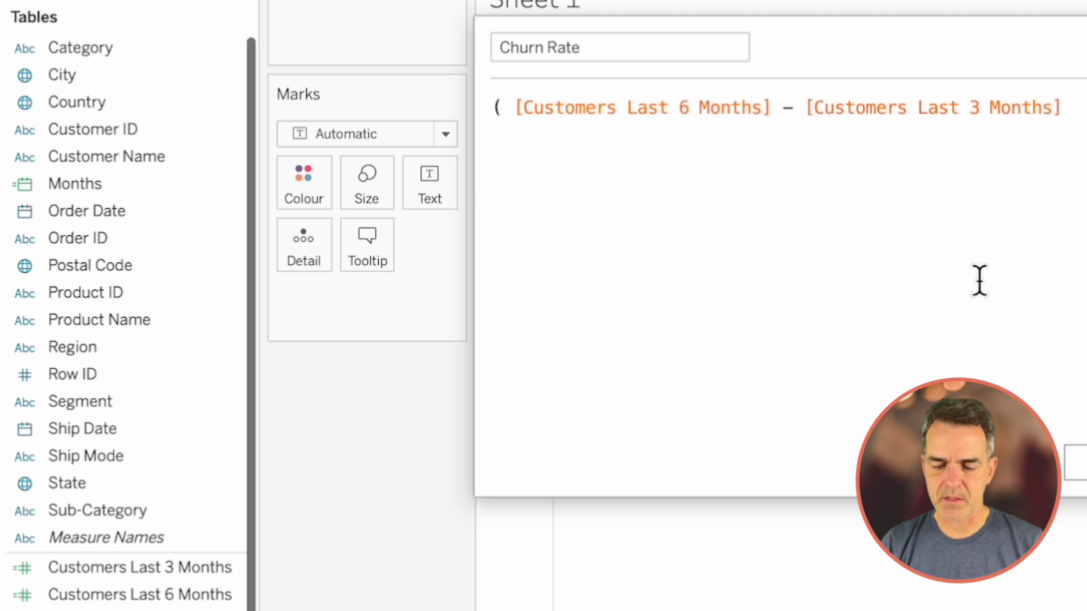
text())
key(Return)
drag(141, 595, 627, 382)
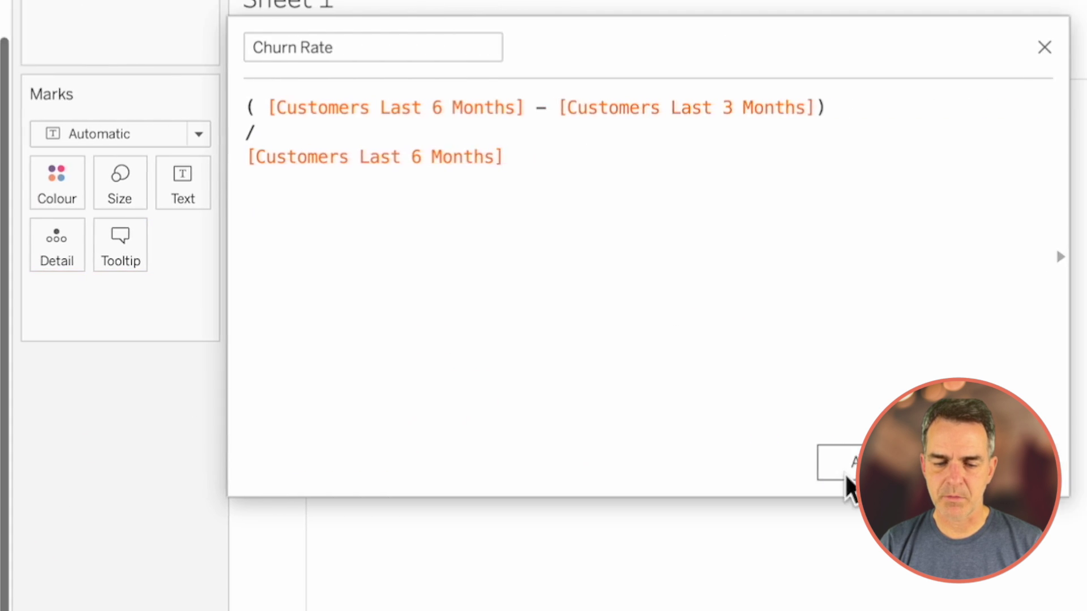
click(982, 469)
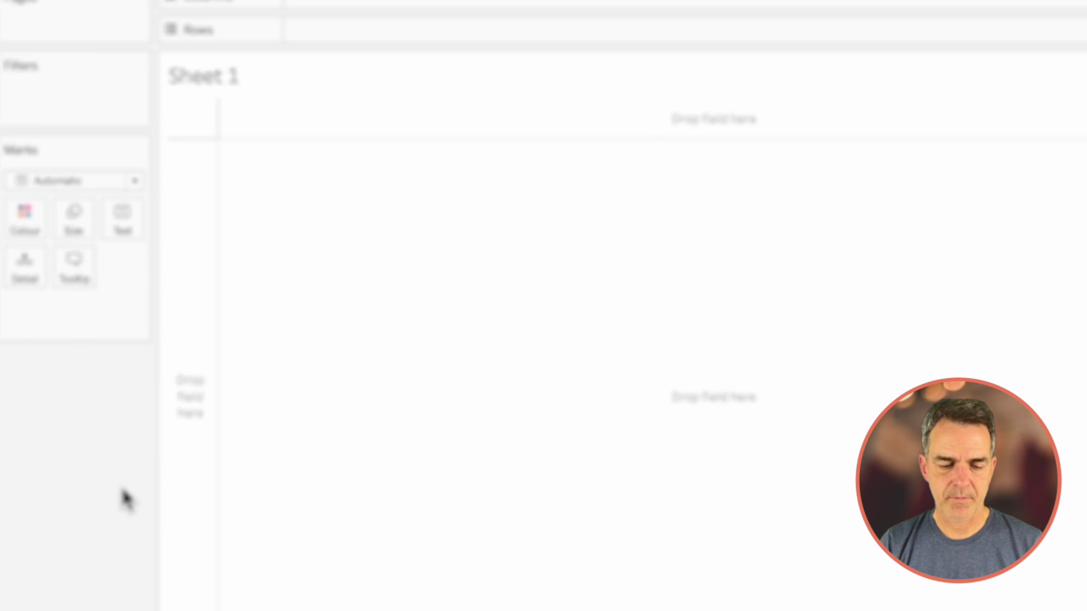
- Set Churn Rate's default number format to Percentage with 0 decimal places
right_click(101, 473)
mouse_move(186, 391)
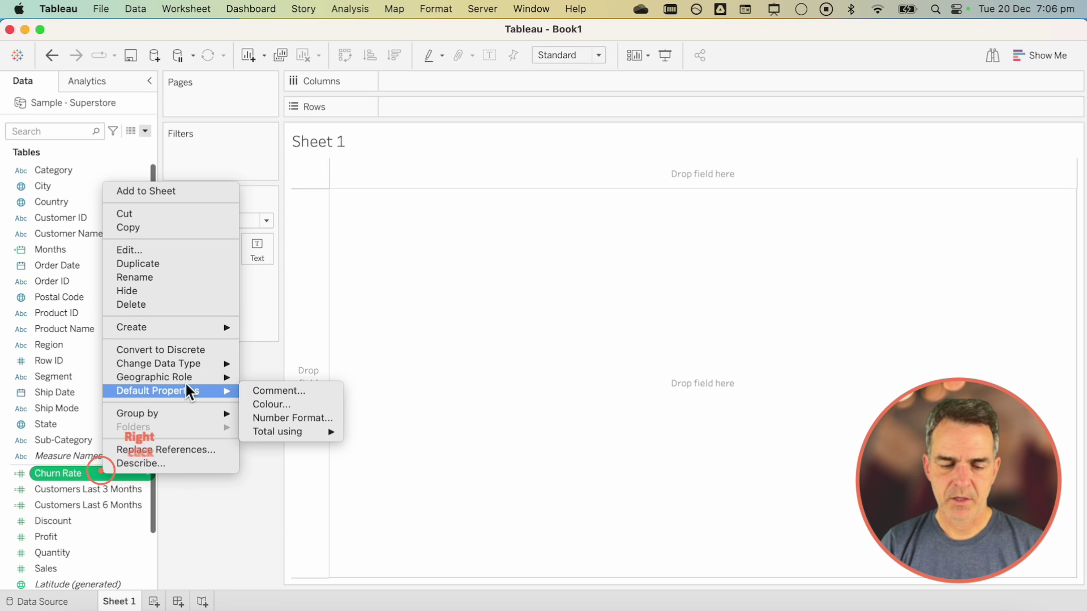
click(287, 416)
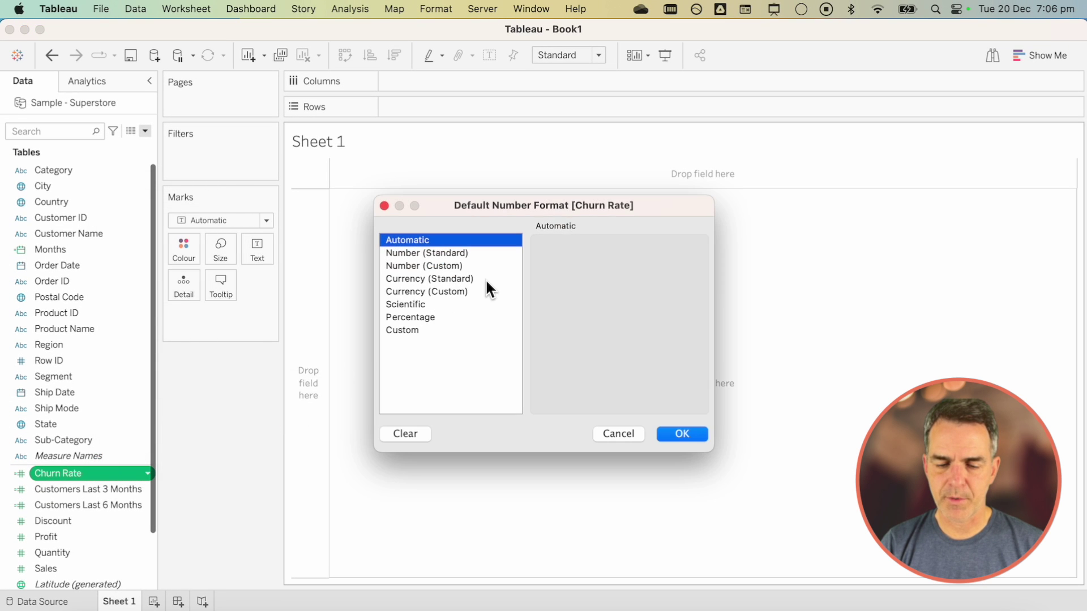
click(443, 320)
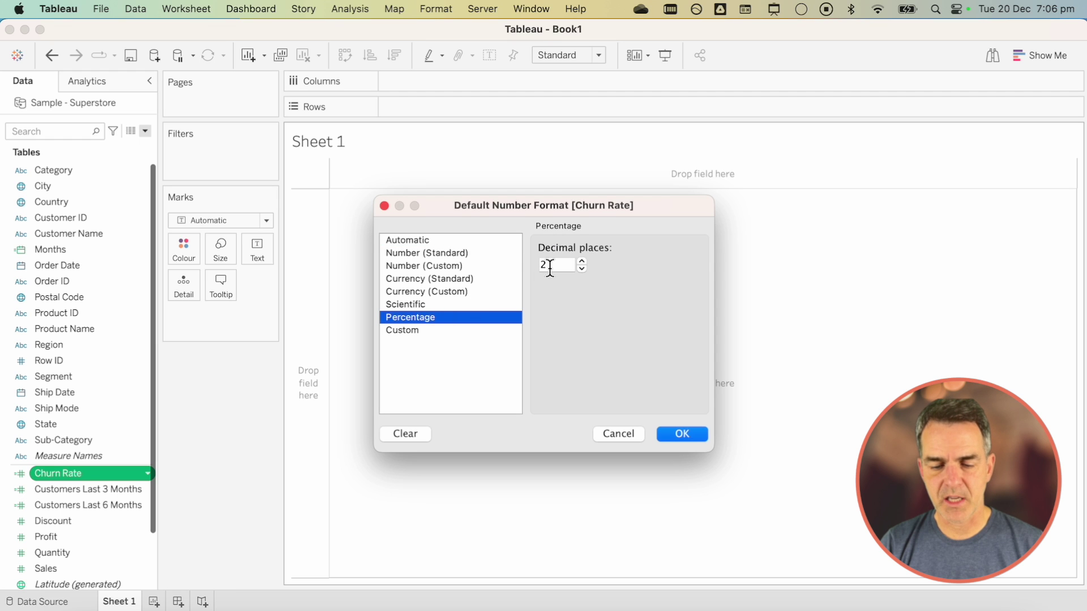
click(582, 269)
click(583, 268)
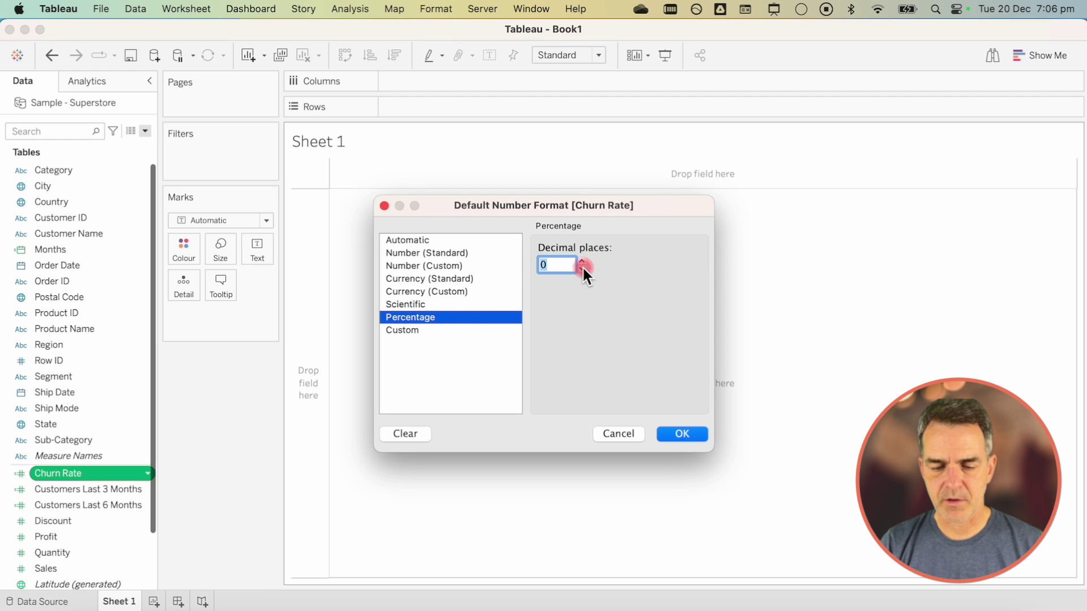
click(682, 434)
drag(71, 250, 426, 76)
- Put Churn Rate on Rows against Months and select the first zero-churn points
mouse_move(48, 472)
mouse_down()
mouse_move(433, 63)
mouse_move(445, 110)
mouse_up()
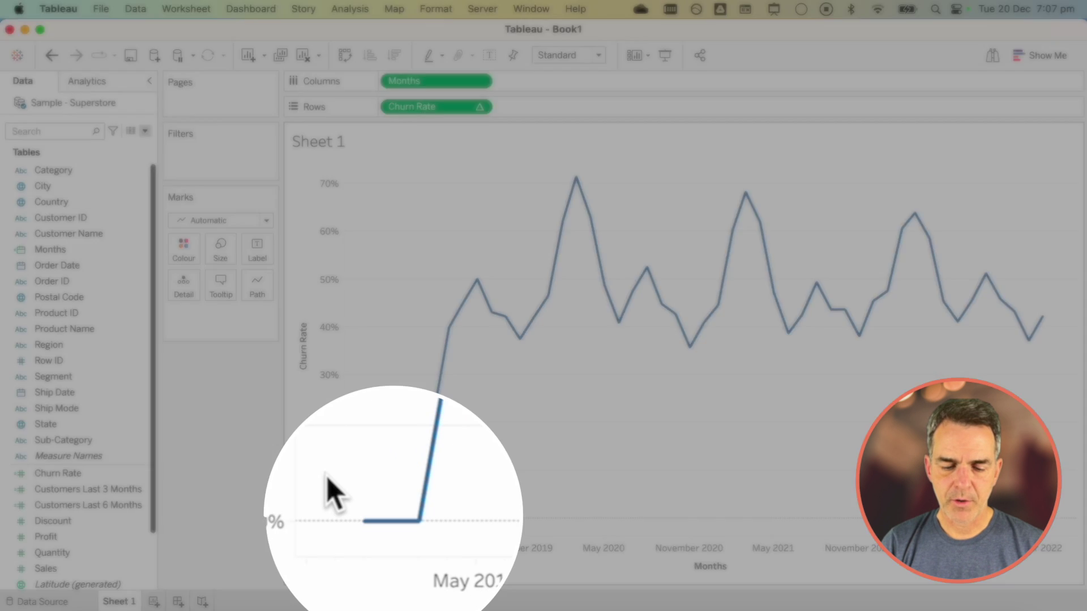
drag(360, 497, 439, 545)
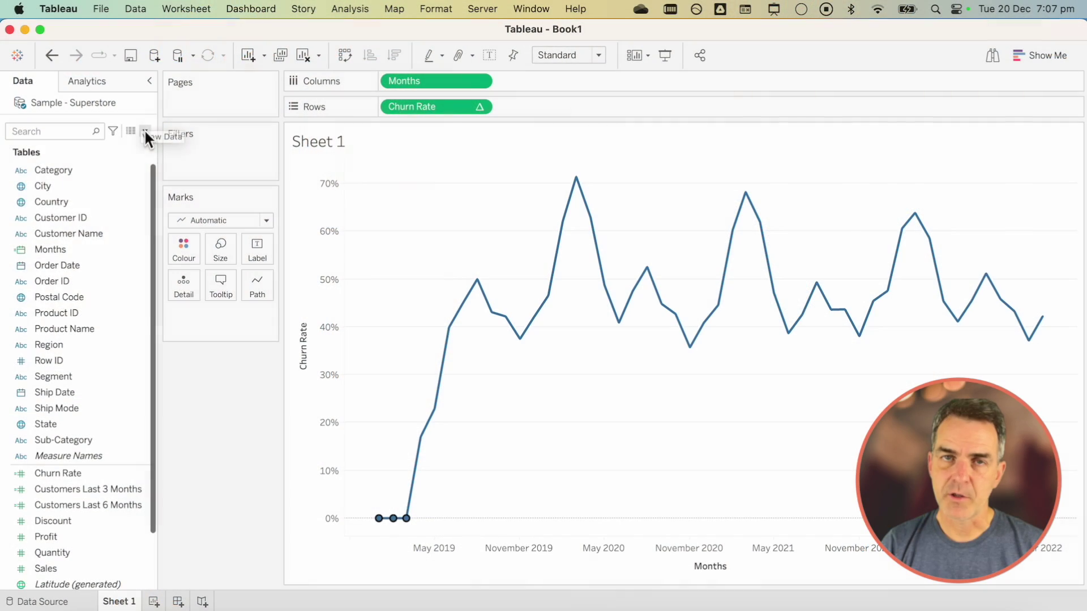
- Create a Last 3 Months calculation defined as INDEX()<=3
click(145, 131)
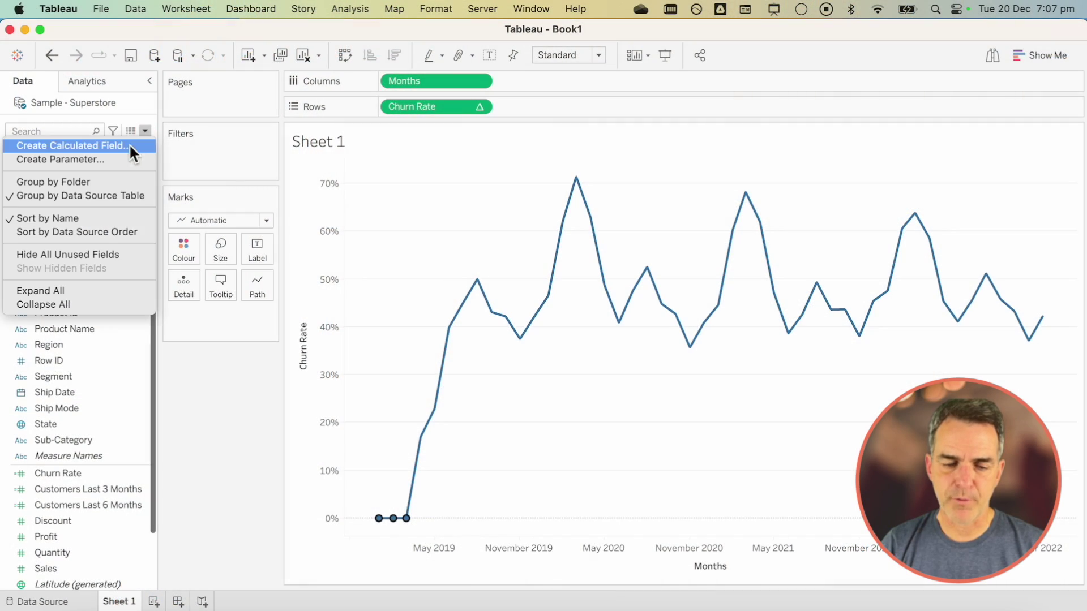
click(126, 145)
text(Last )
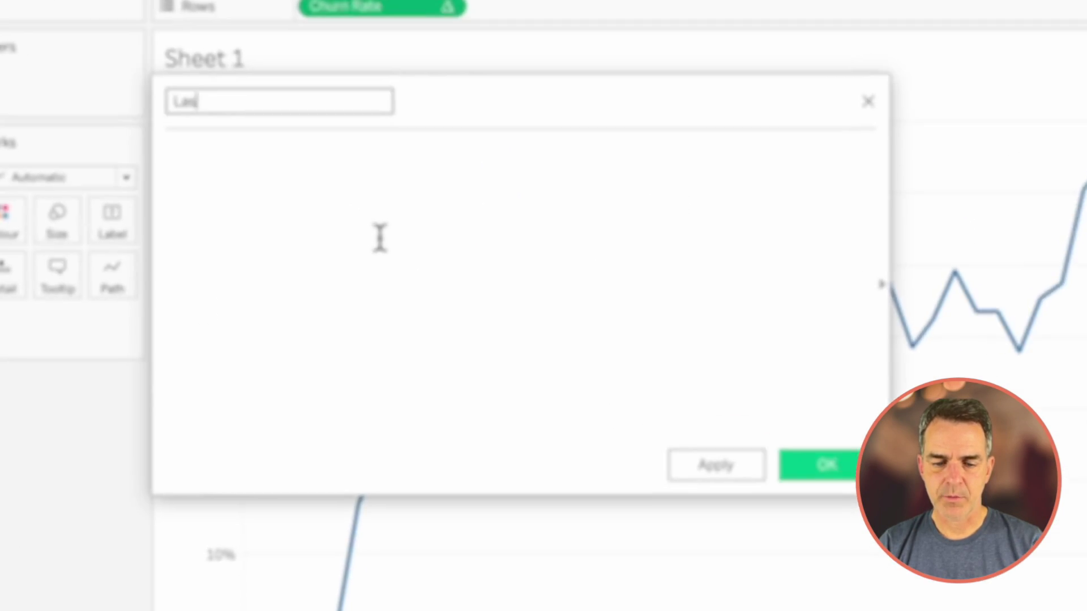
text(4)
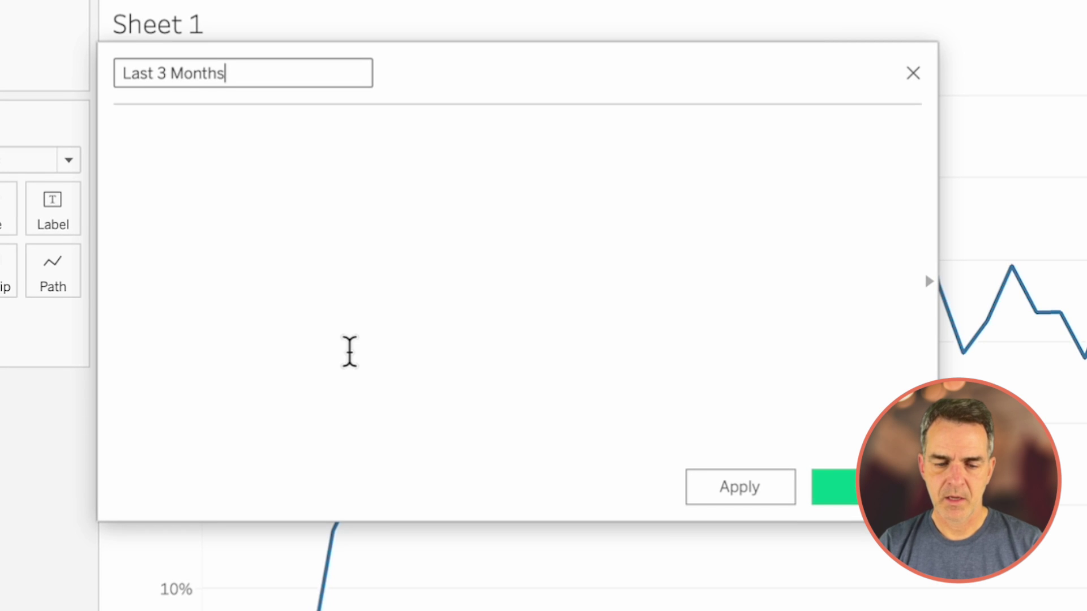
click(349, 351)
text(ind)
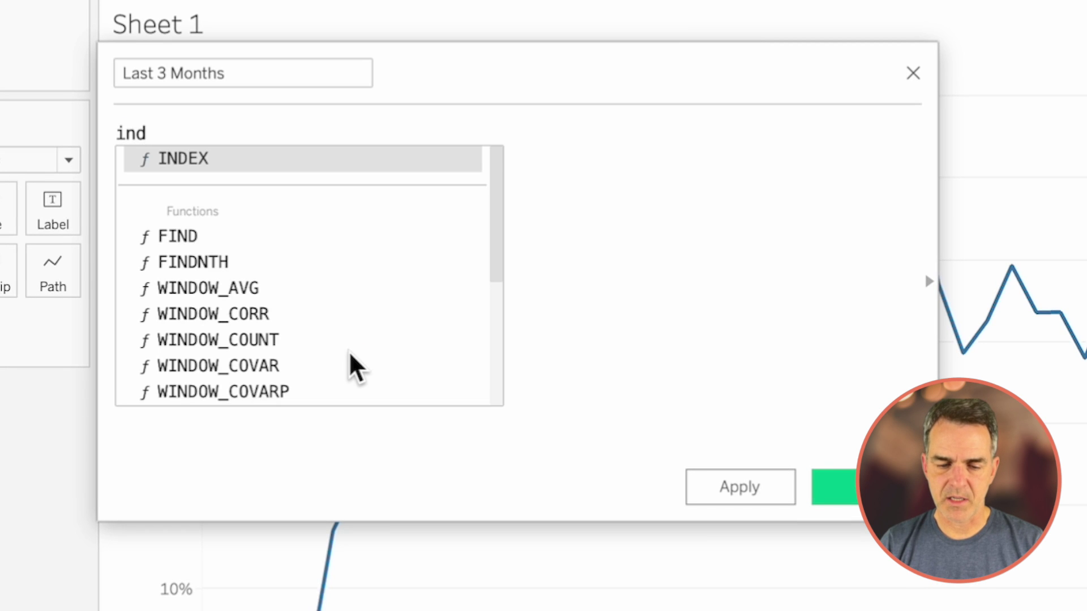
key(Return)
text(<=3)
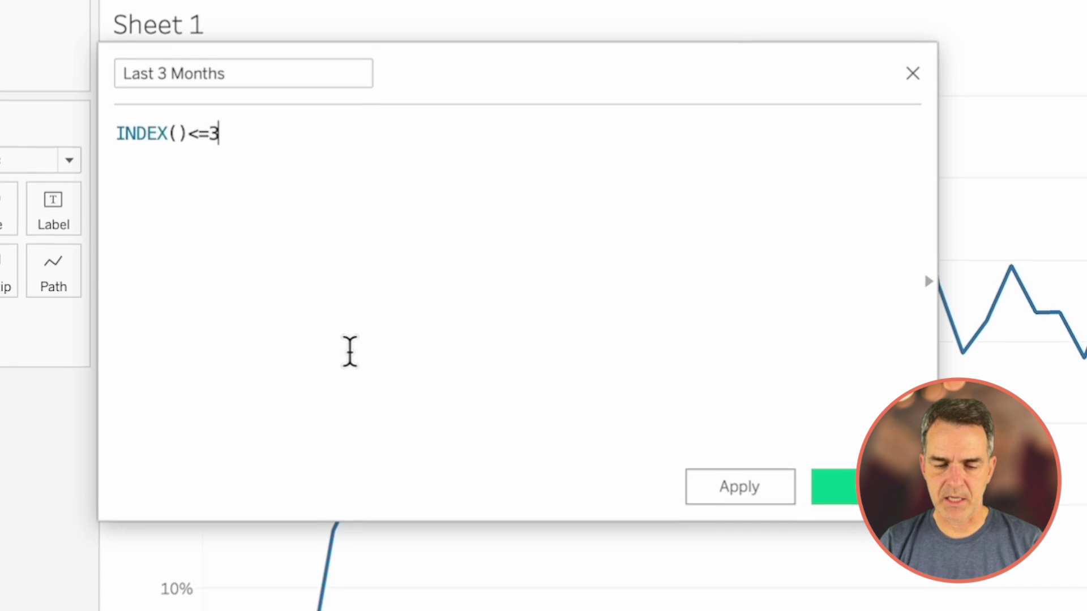
click(857, 484)
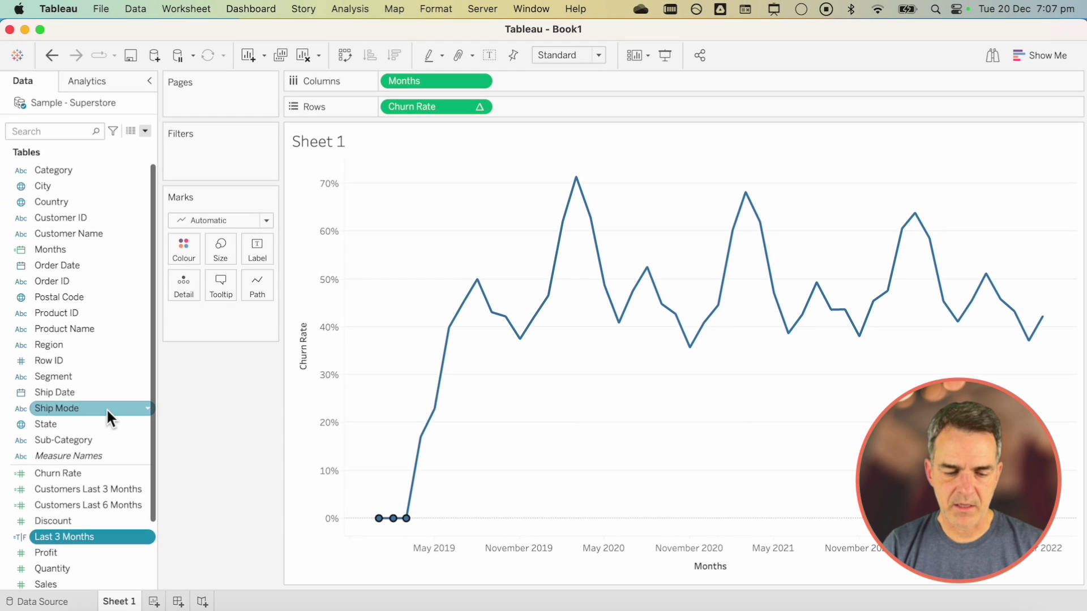
- Split the chart by Last 3 Months on Columns, computed along Months
drag(62, 536, 388, 82)
right_click(439, 83)
mouse_move(501, 236)
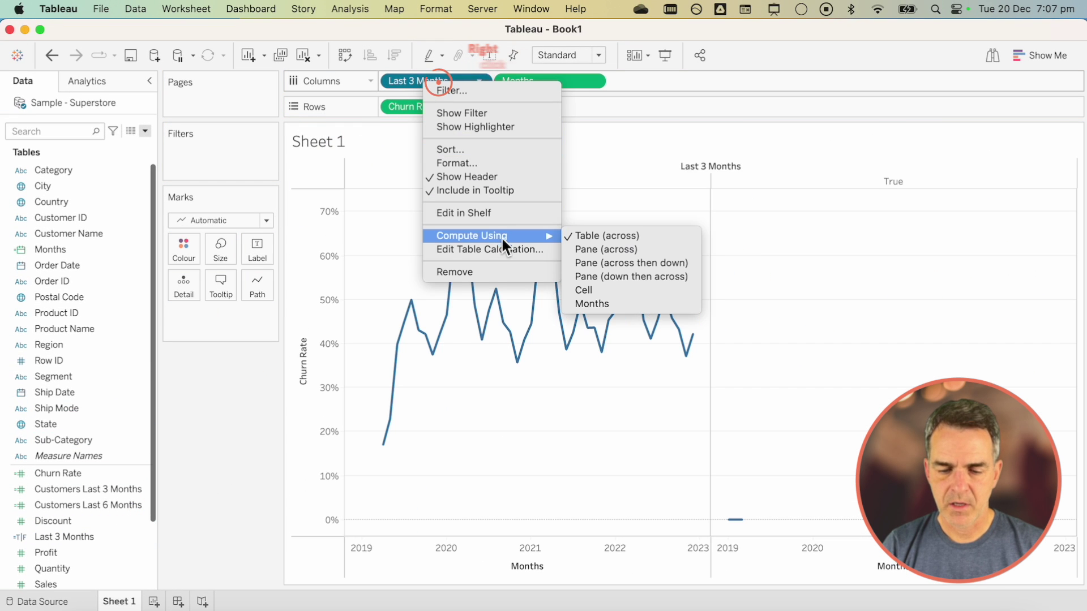
click(603, 304)
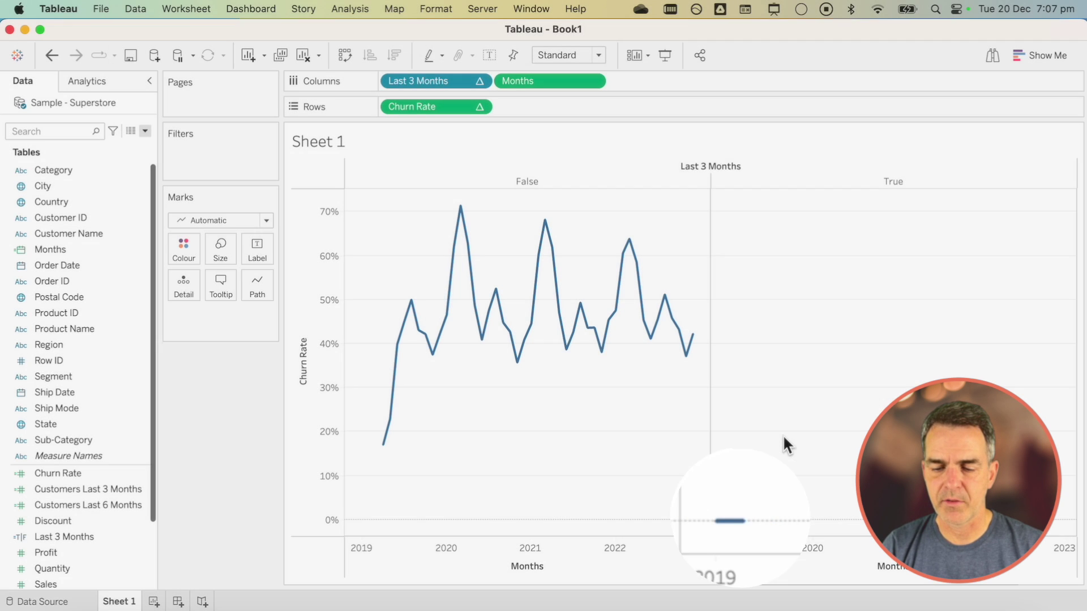
- Hide the True pane and move Last 3 Months from Columns to Detail
right_click(862, 182)
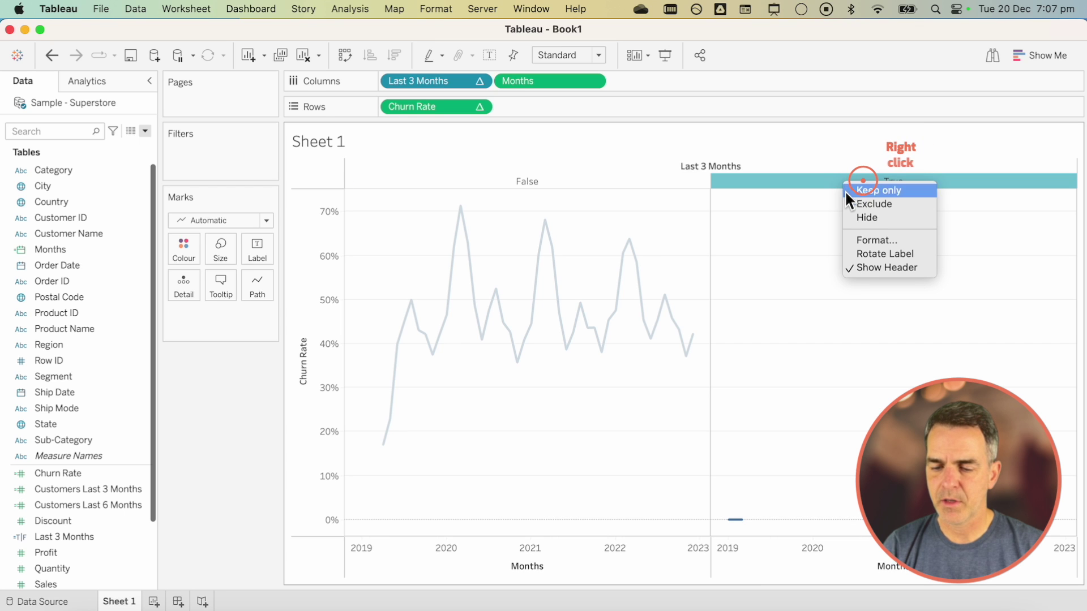
click(860, 217)
drag(413, 80, 185, 290)
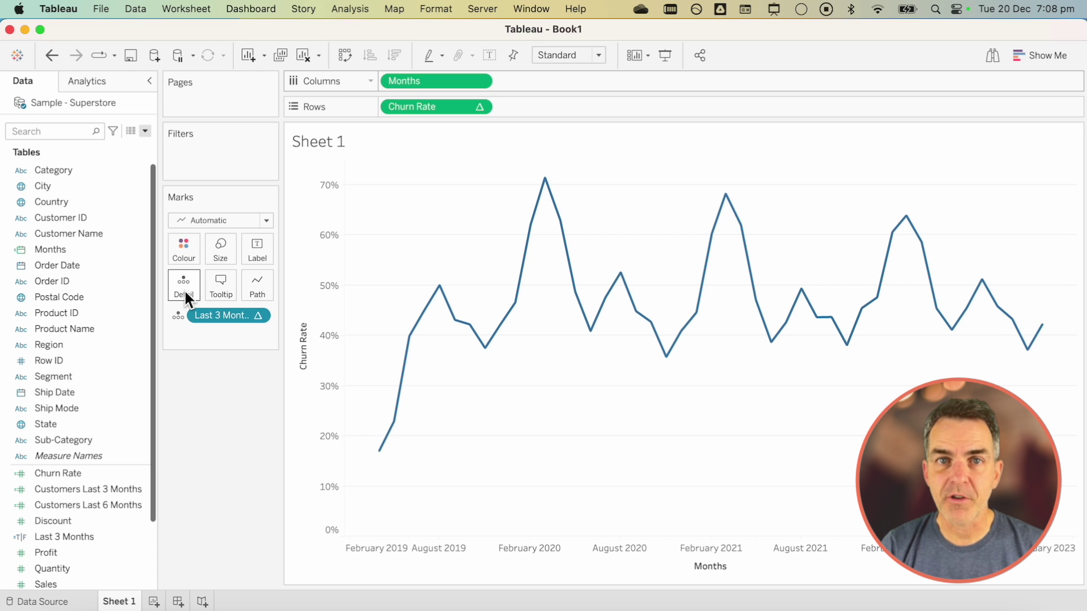
- Add an Average Line reference line across the table from the Analytics pane
click(68, 82)
drag(53, 140, 411, 188)
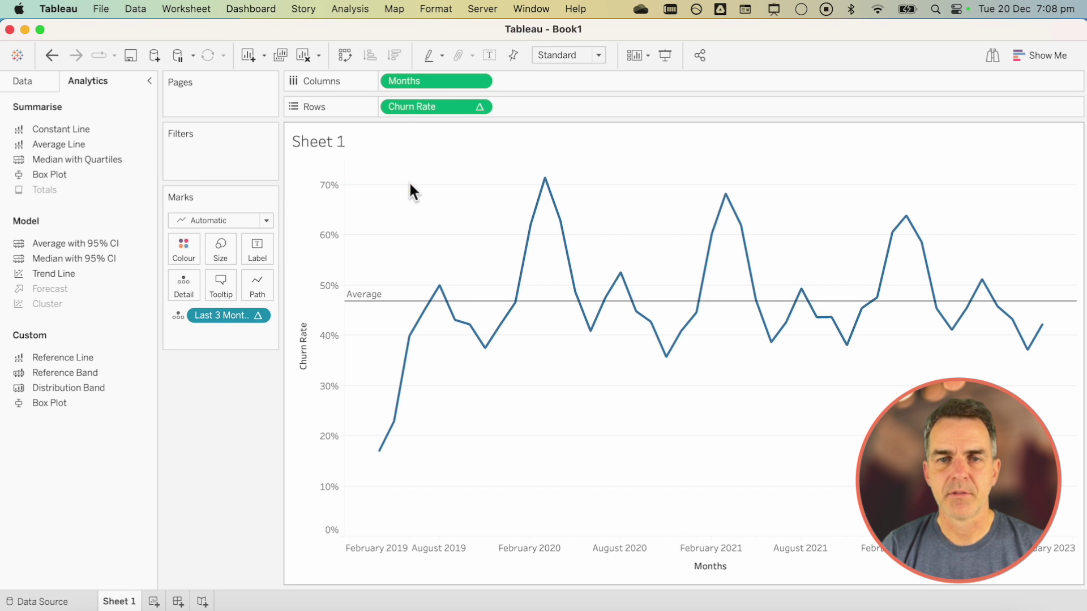
right_click(120, 603)
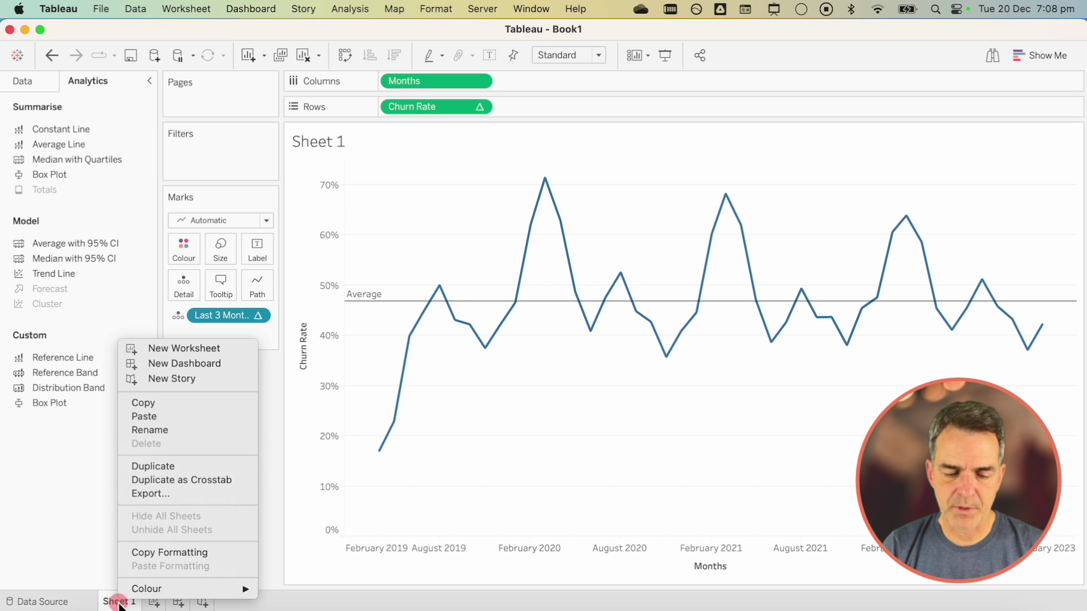
- Duplicate Sheet 1 and add Customers Last 6 Months and Customers Last 3 Months on a second axis
click(151, 466)
drag(67, 505, 1031, 324)
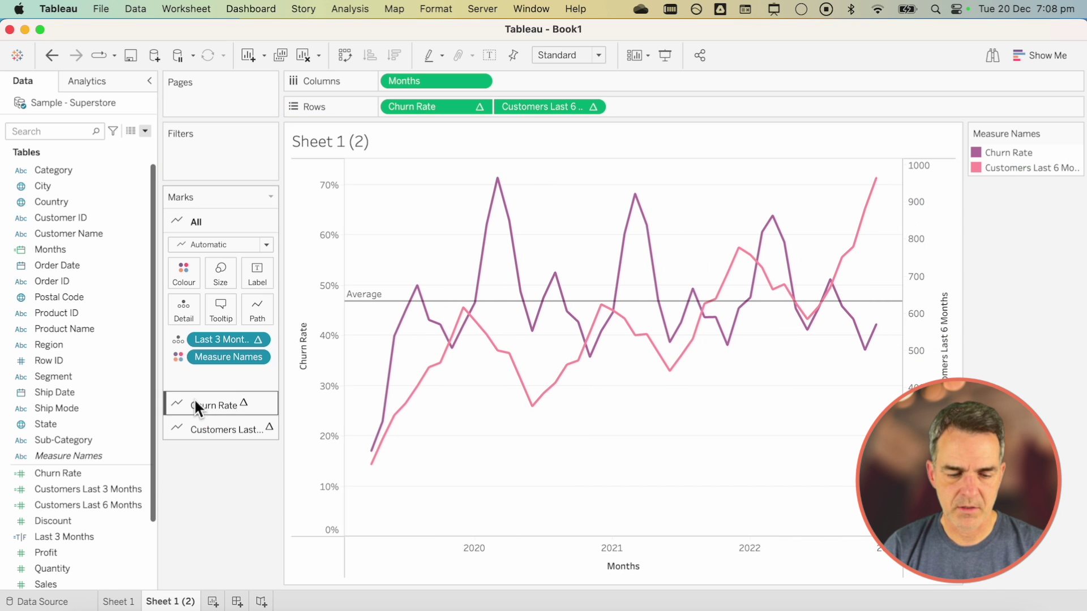
click(93, 491)
mouse_move(93, 492)
mouse_down()
mouse_move(605, 414)
mouse_move(945, 399)
mouse_up()
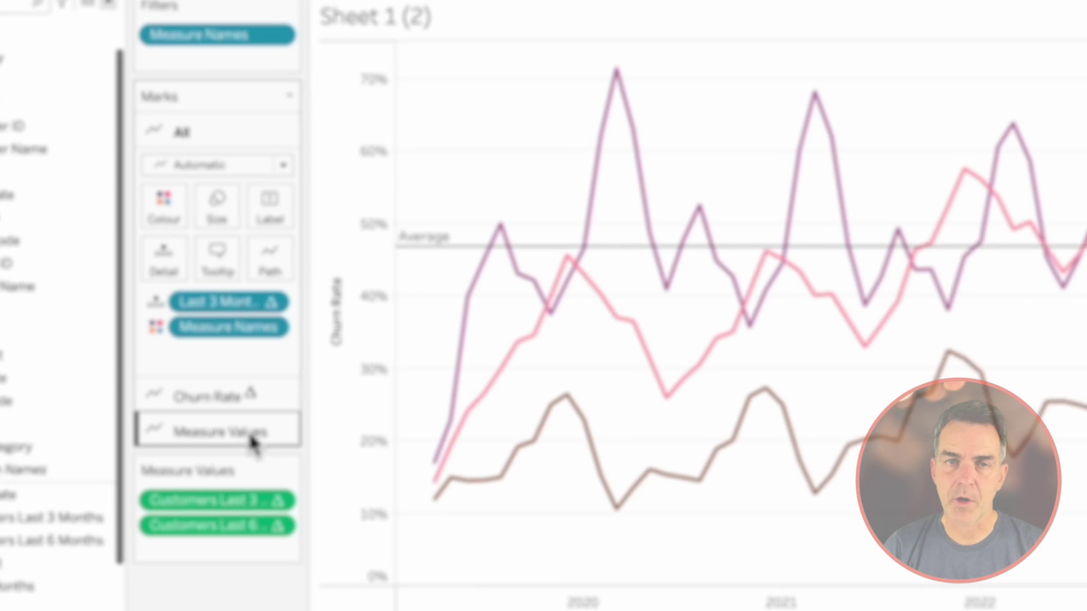
click(253, 443)
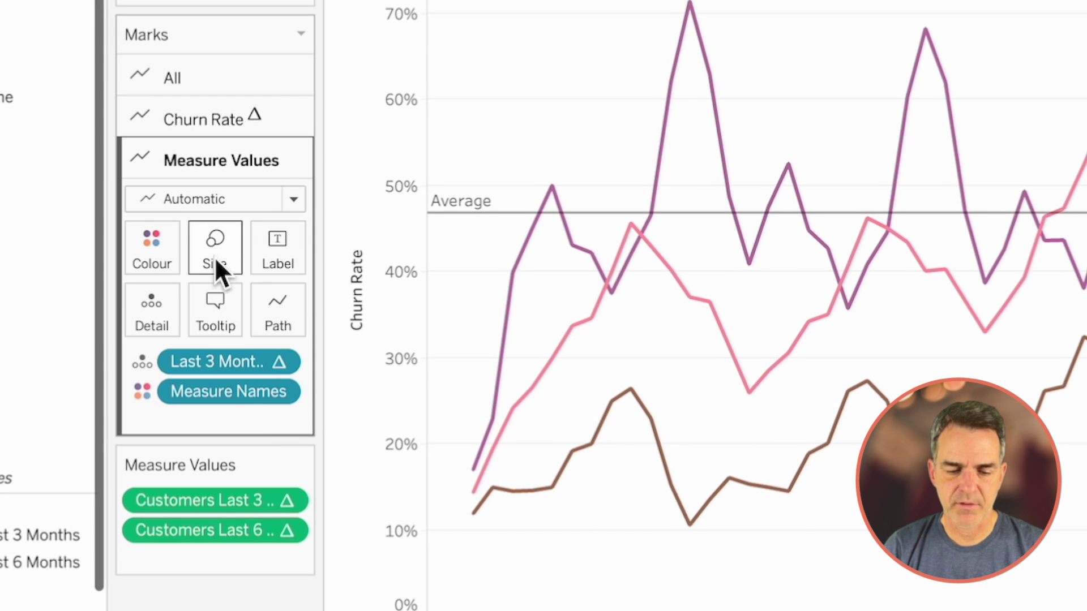
- Show the customer counts as thinner bars with stacking turned off
click(204, 198)
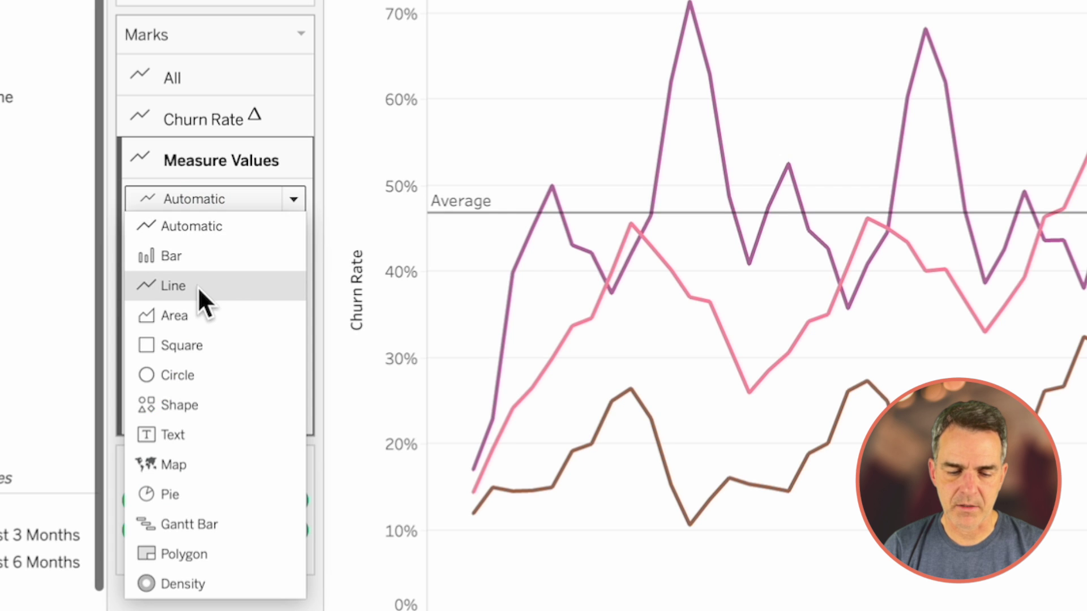
click(196, 259)
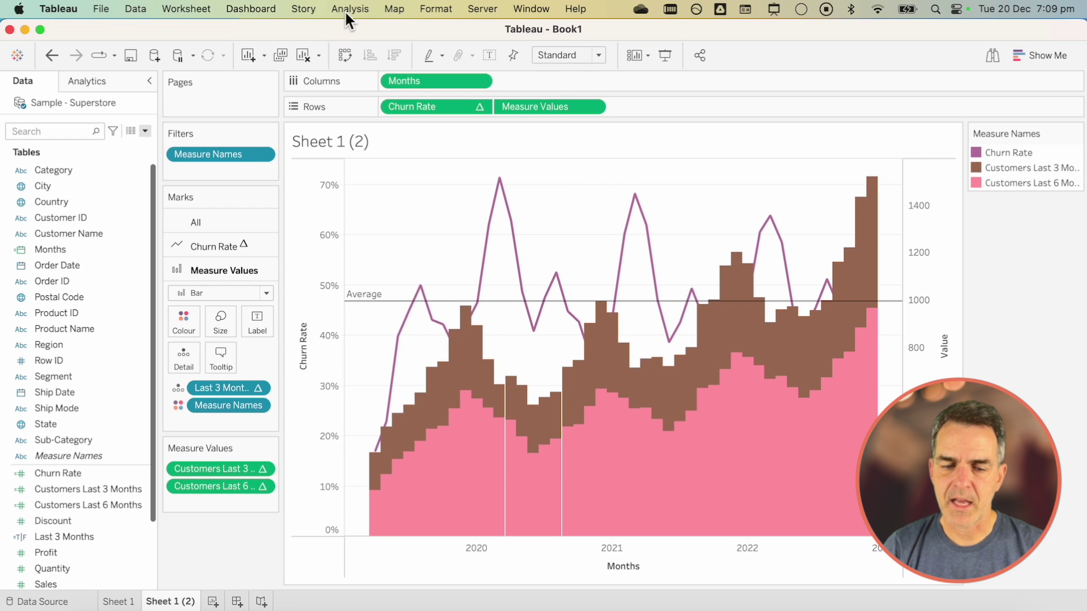
click(346, 11)
mouse_move(372, 65)
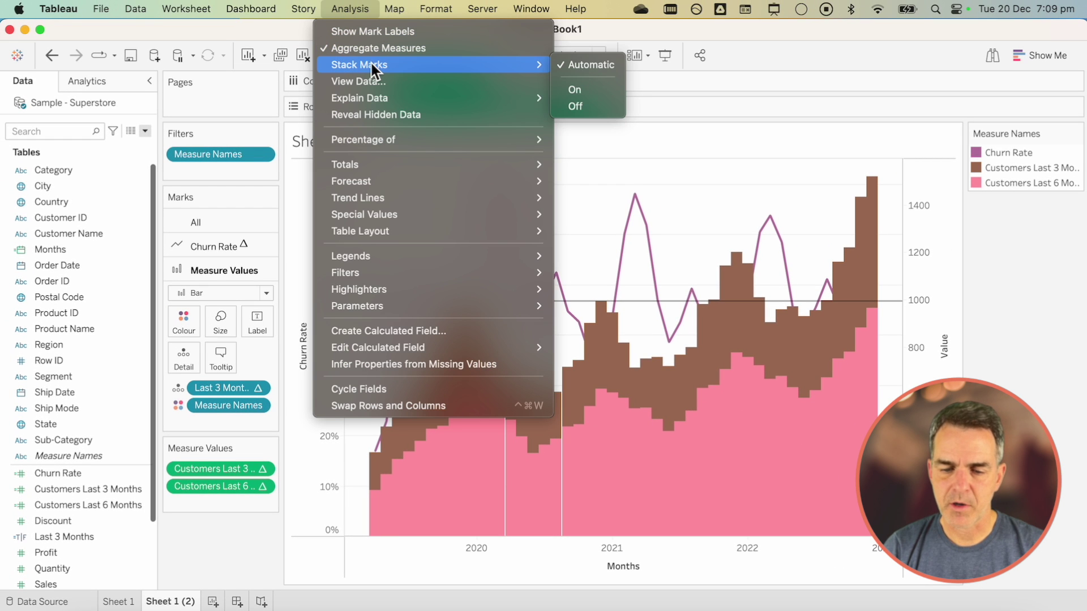
click(577, 105)
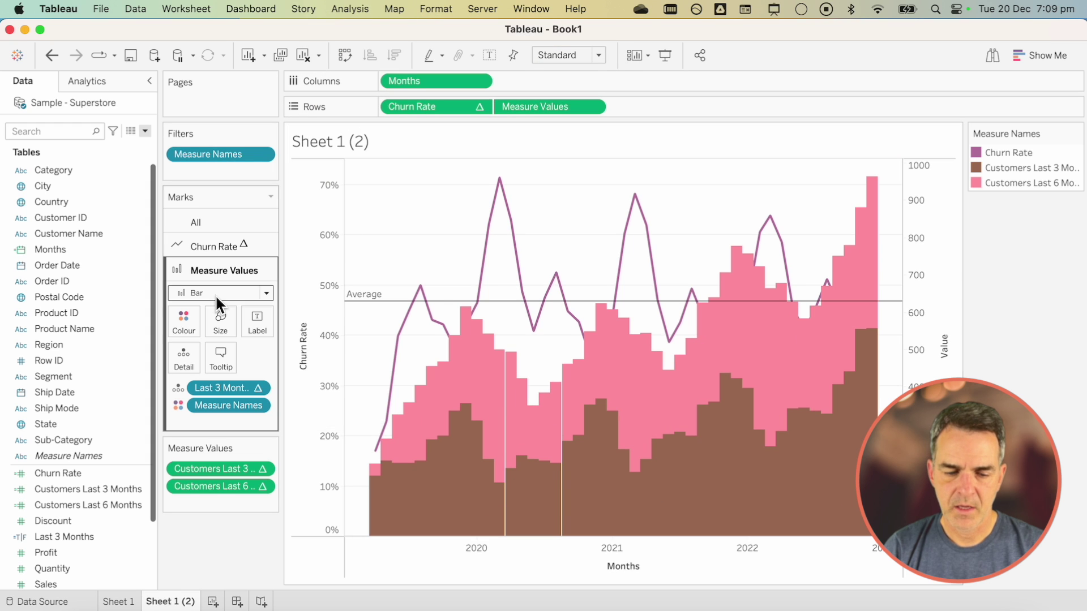
click(213, 318)
drag(301, 422, 279, 422)
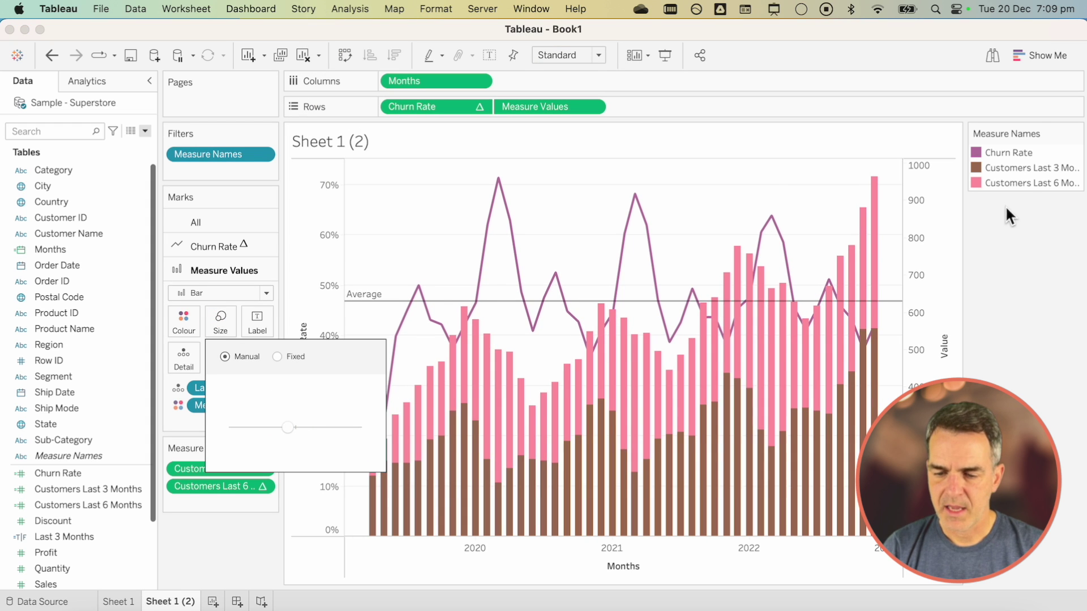
- Highlight each measure from the legend to check the bars and churn line, then clear it
click(1008, 184)
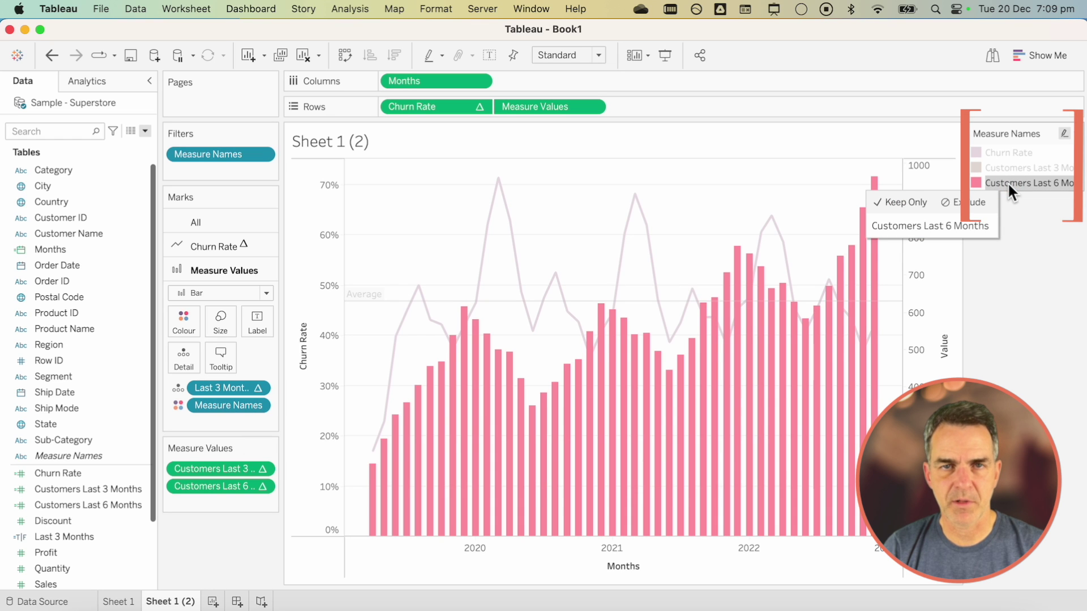
click(1013, 166)
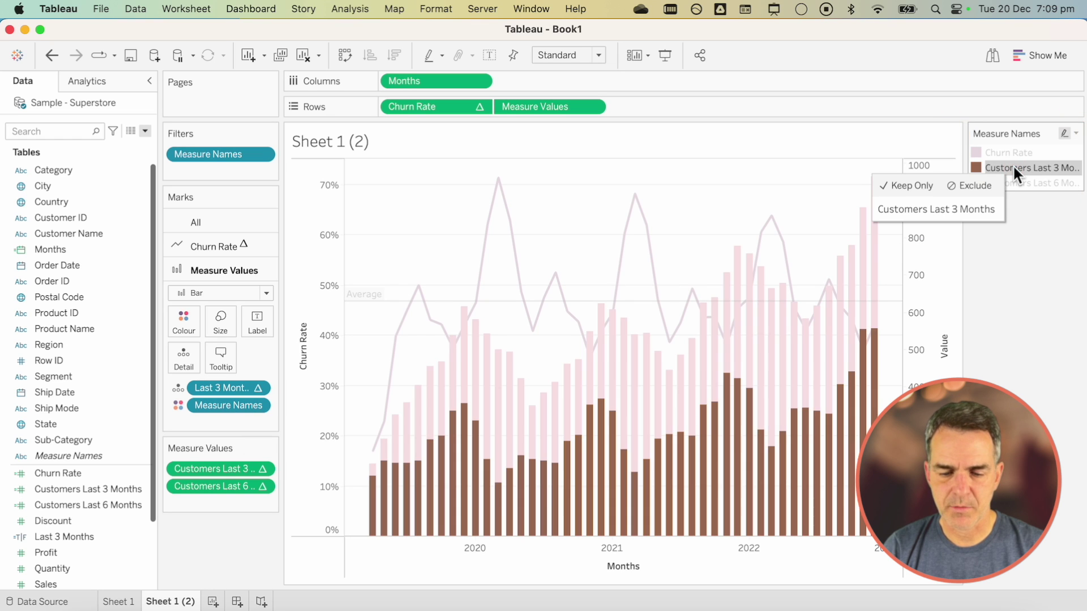
click(1011, 150)
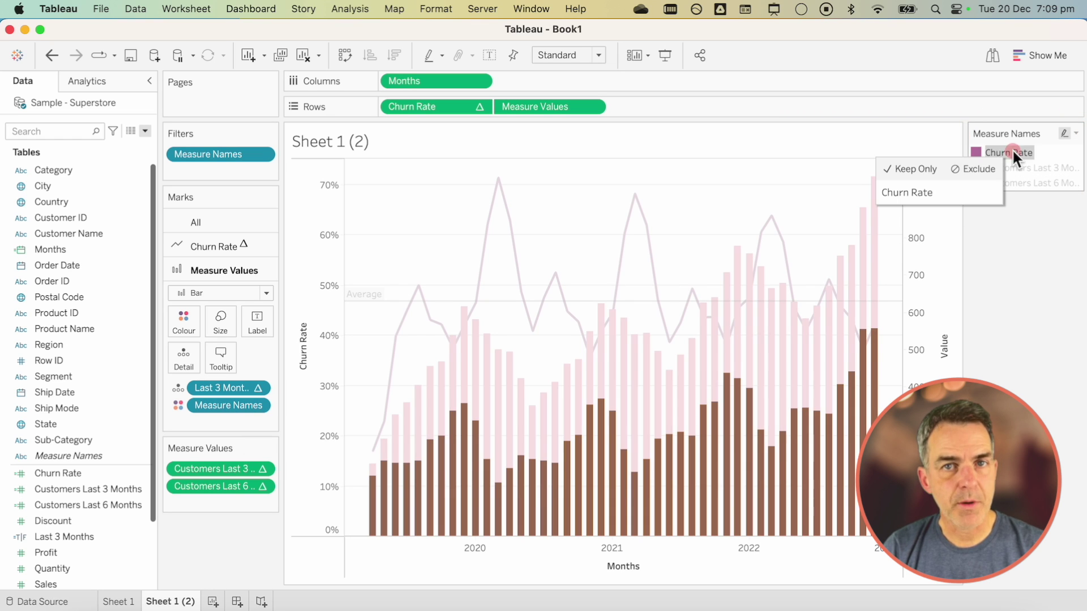
click(315, 416)
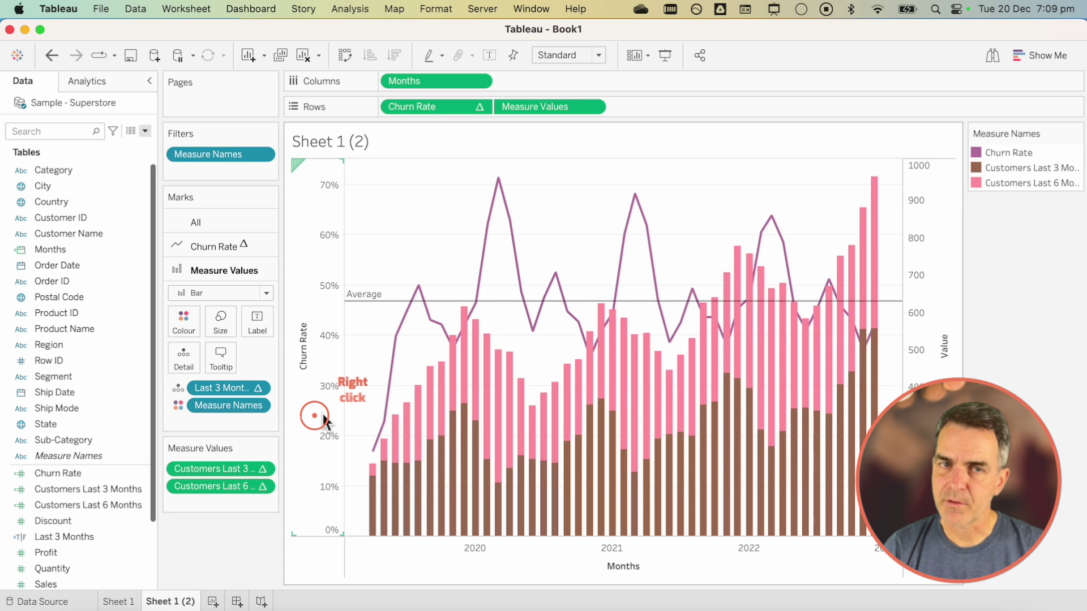
right_click(323, 418)
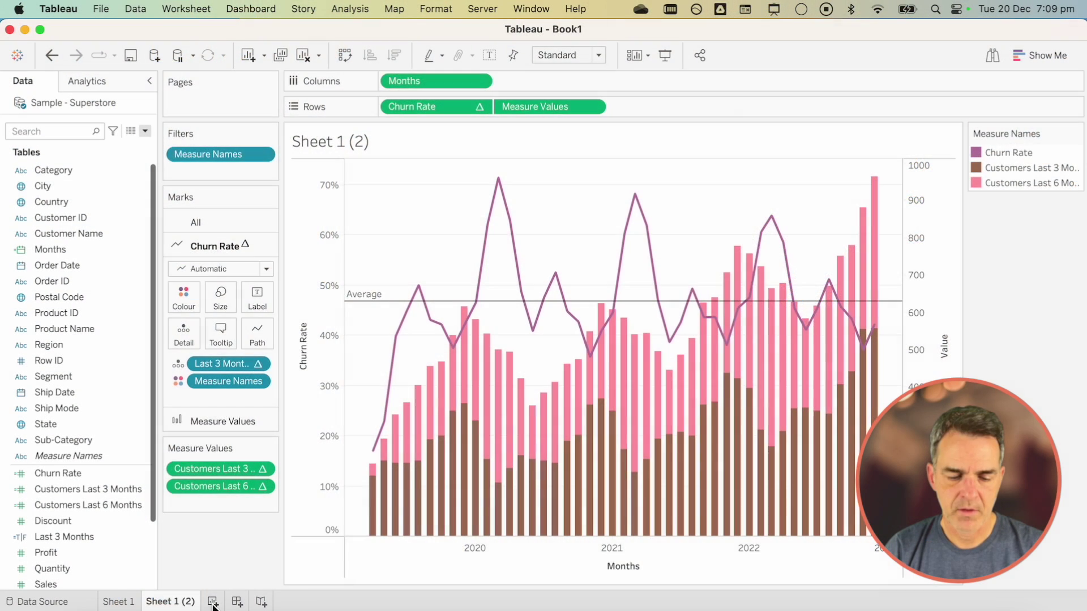
click(213, 602)
- Duplicate Customers Last 6 Months as Customers Last 12 Months, widening the WINDOW_SUM start offset to 12 months
right_click(122, 505)
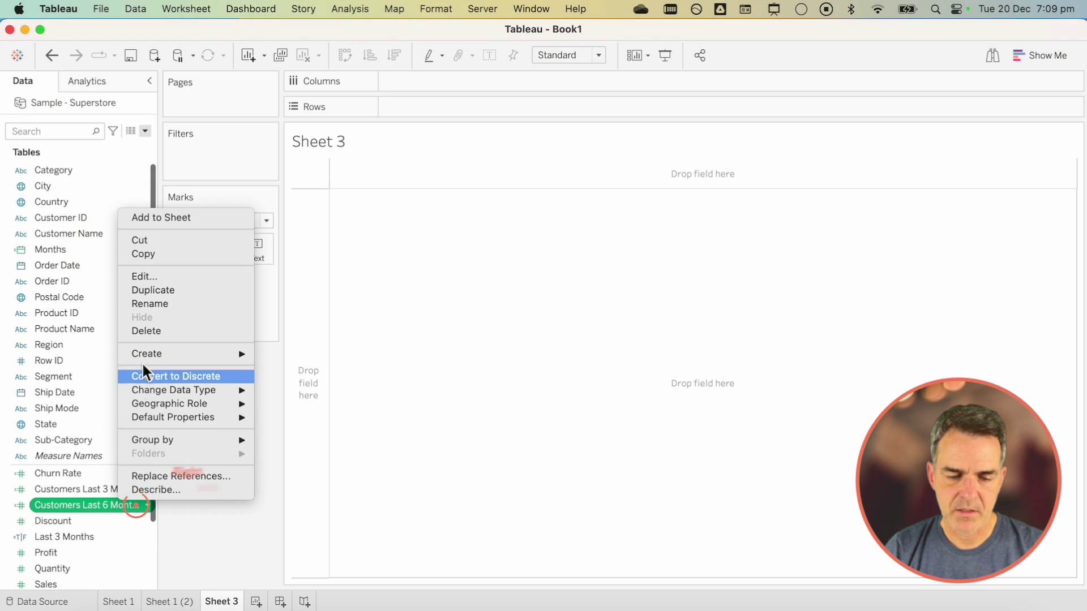
click(157, 289)
right_click(73, 519)
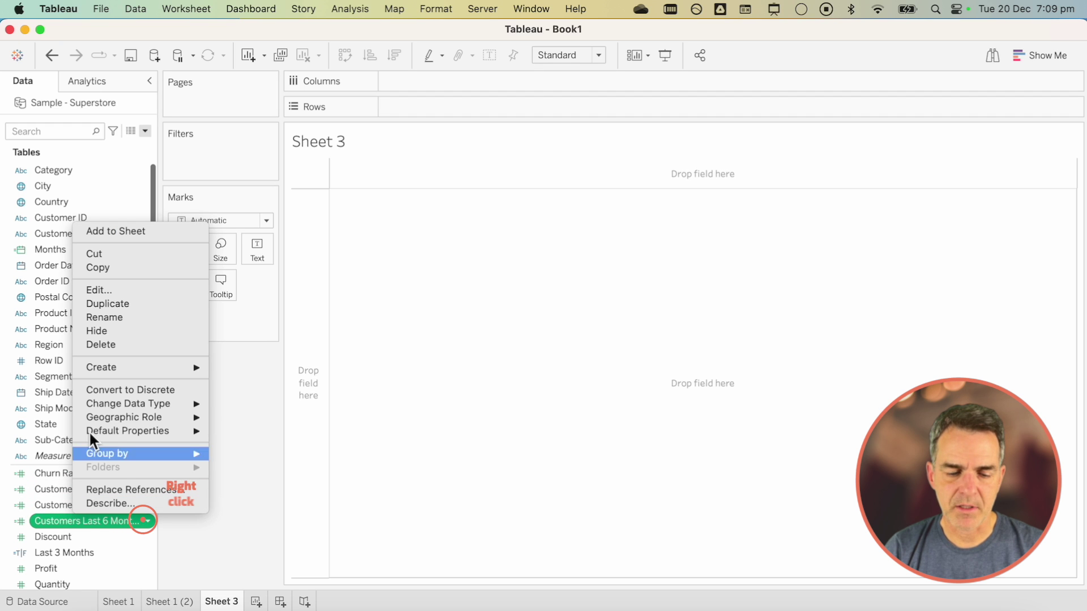
click(128, 290)
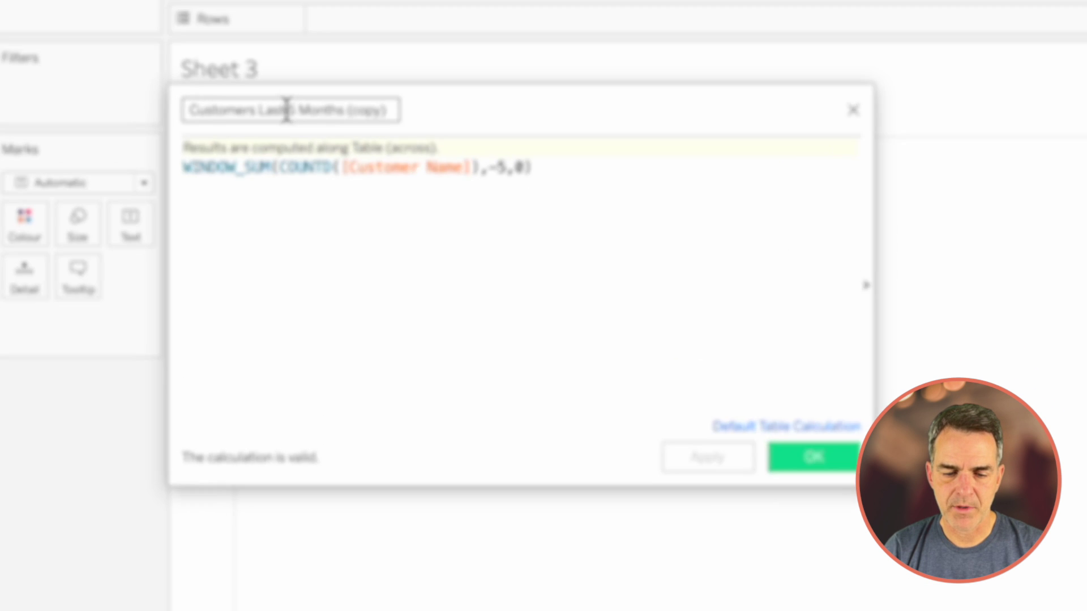
drag(365, 170, 436, 170)
text(12)
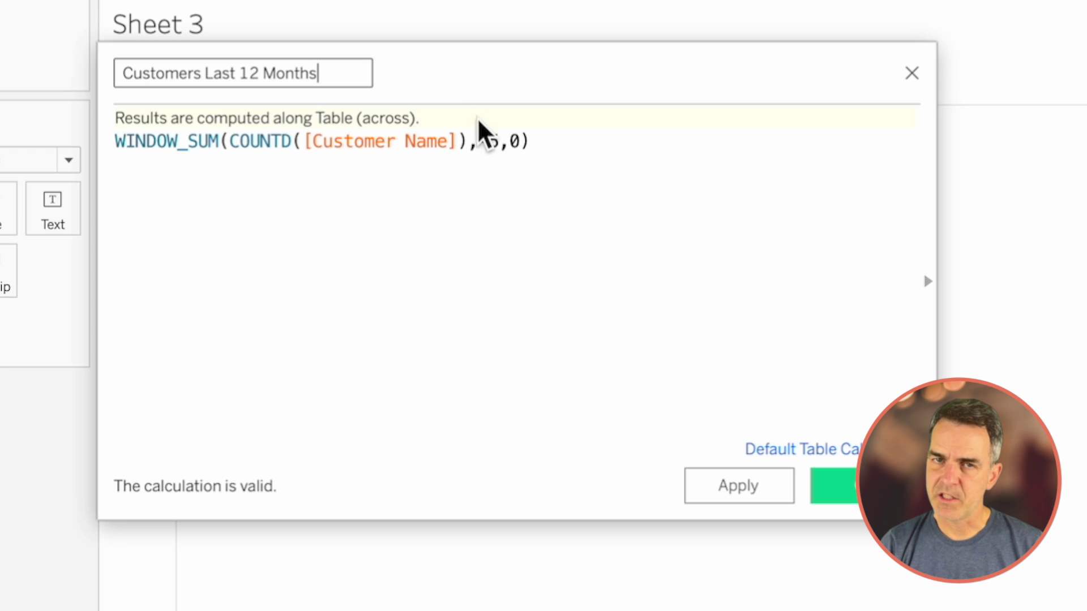
double_click(495, 139)
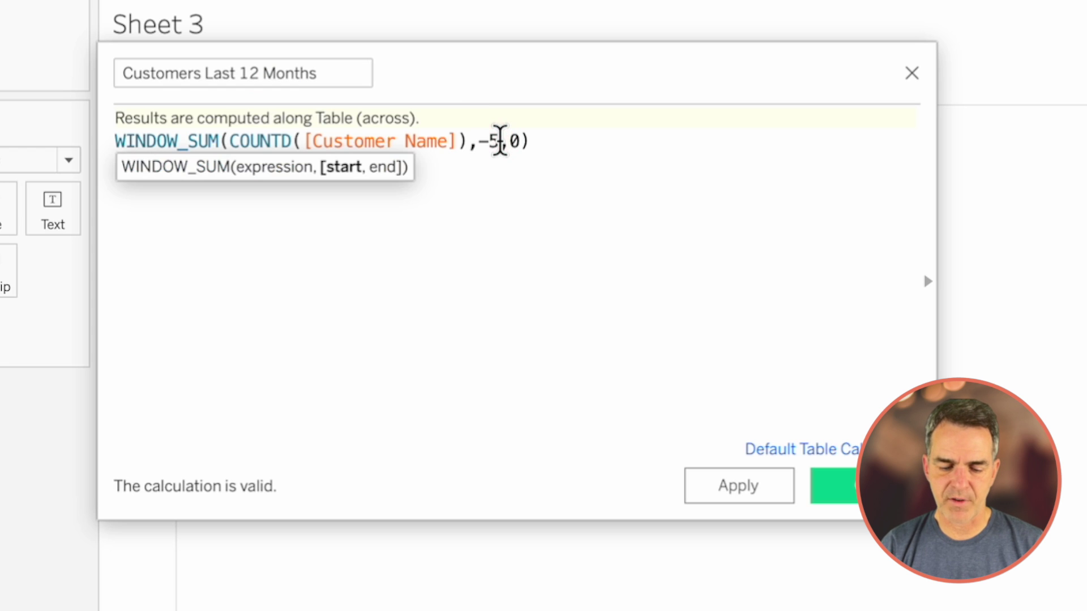
key(BackSpace)
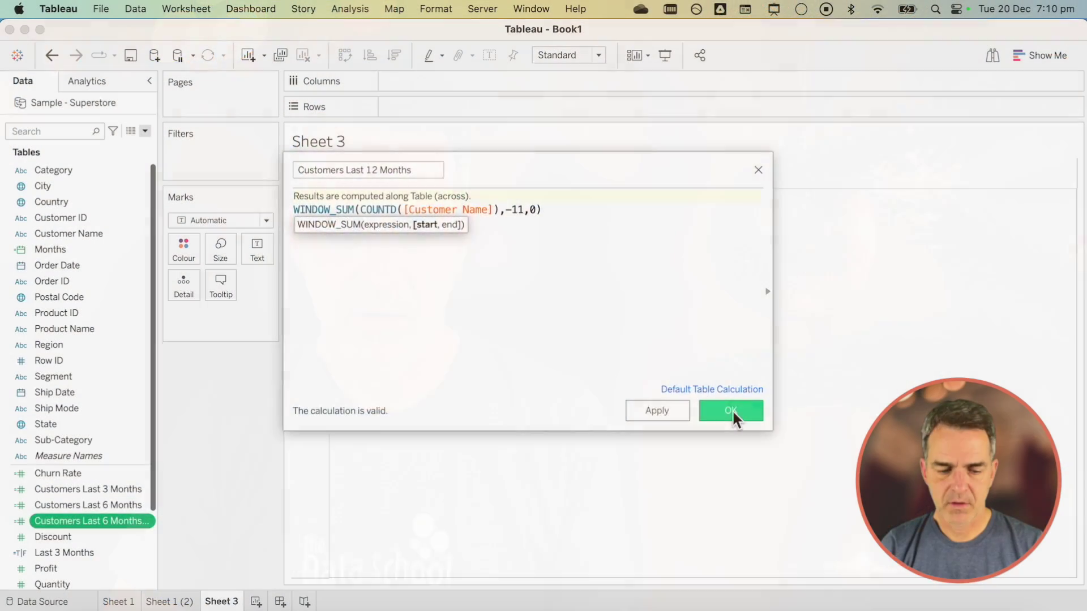
click(730, 410)
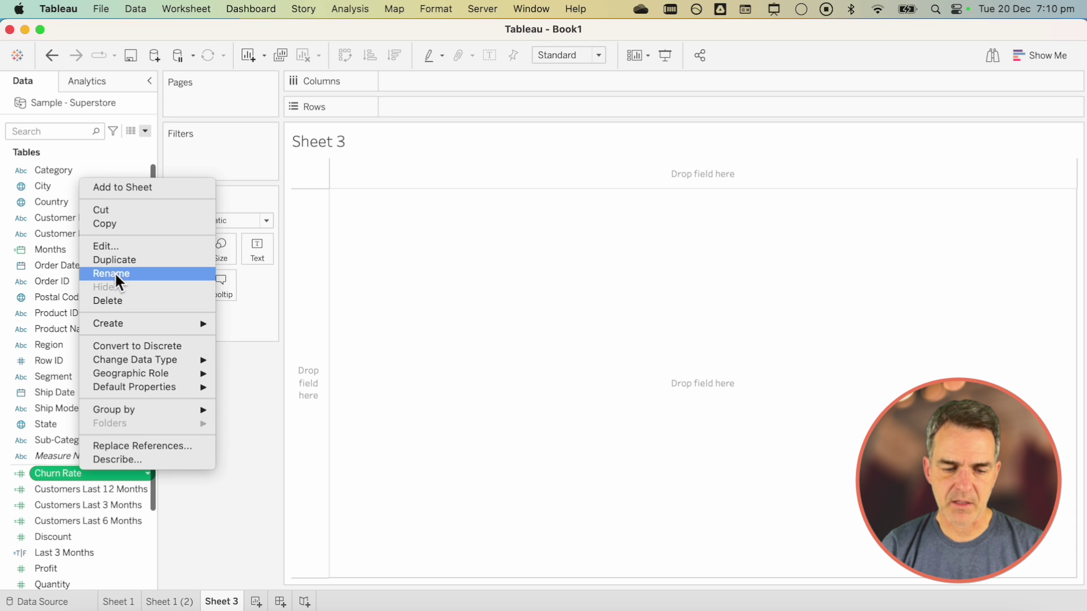
- Duplicate Churn Rate as Churn Rate 6 Months, built from Customers Last 12 and 6 Months
click(117, 258)
right_click(80, 489)
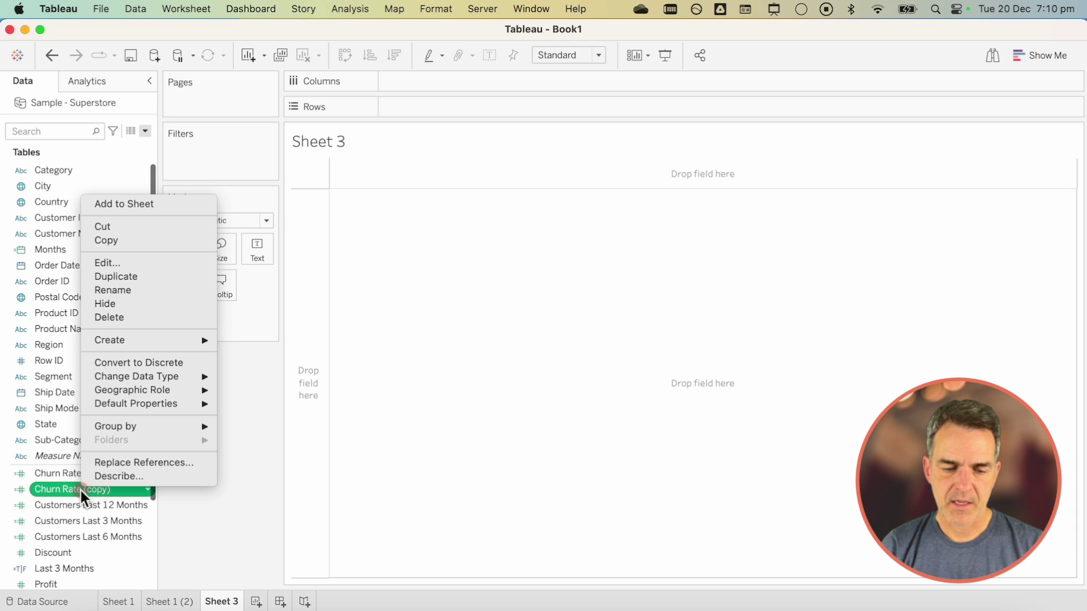
click(100, 263)
drag(344, 169, 417, 175)
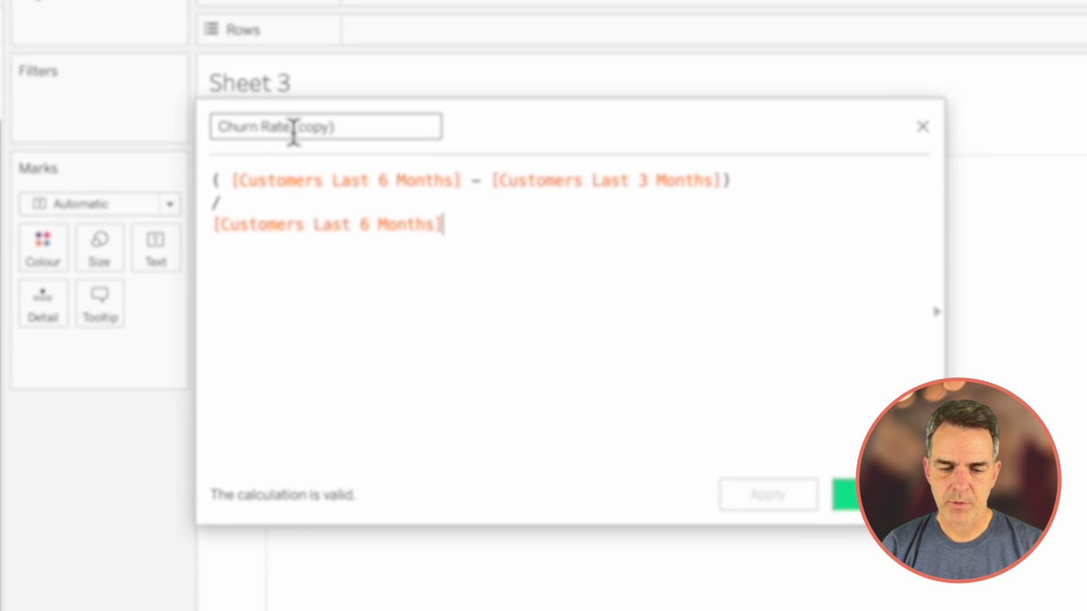
text(6 Mon)
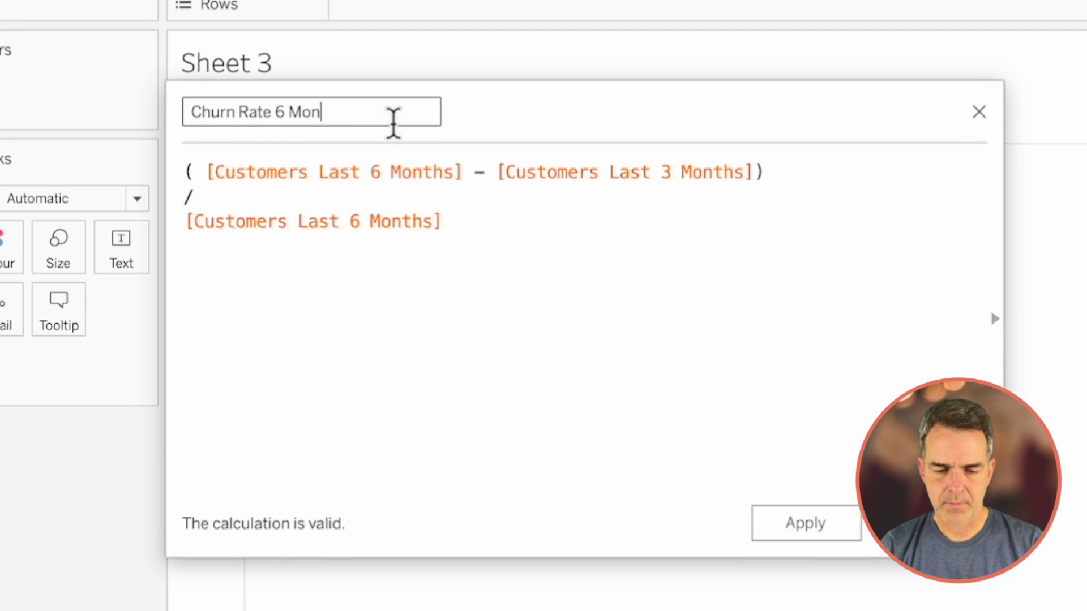
text(ths)
drag(162, 528, 615, 27)
drag(187, 528, 623, 85)
click(170, 477)
click(162, 552)
drag(155, 583, 925, 41)
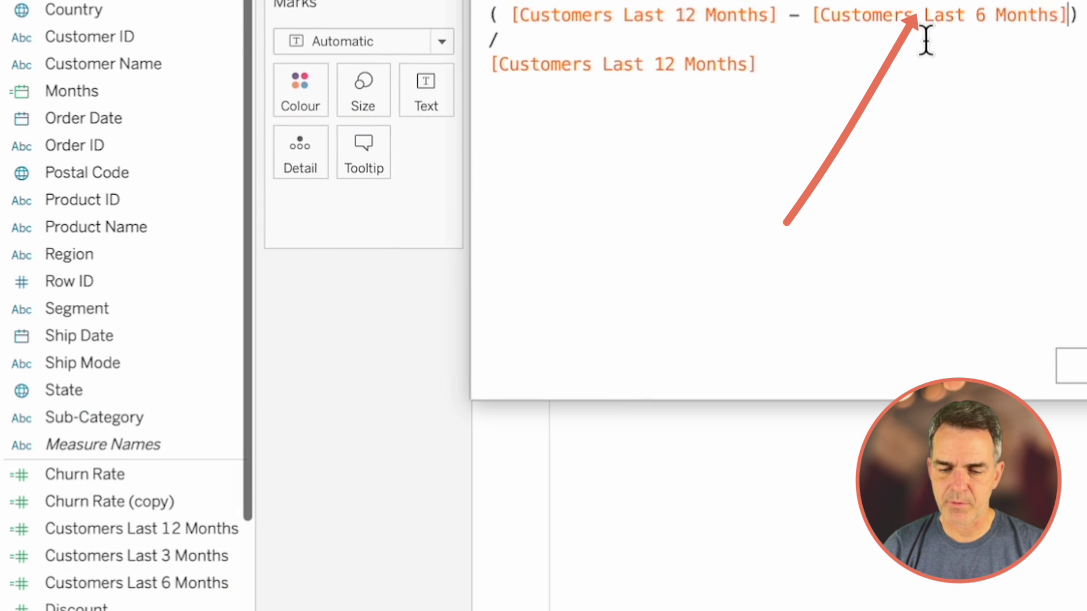
click(834, 415)
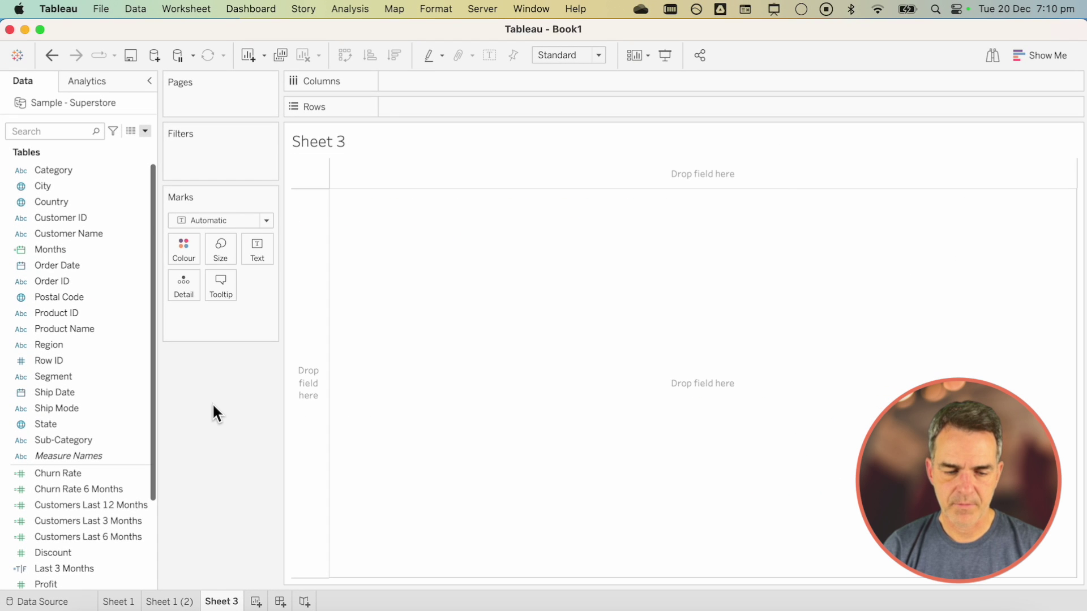
- Plot Churn Rate 6 Months across Months, computed along Months, and select the zero-value start points
drag(59, 249, 424, 86)
mouse_move(84, 489)
mouse_down()
mouse_move(223, 320)
mouse_move(445, 107)
mouse_up()
right_click(449, 110)
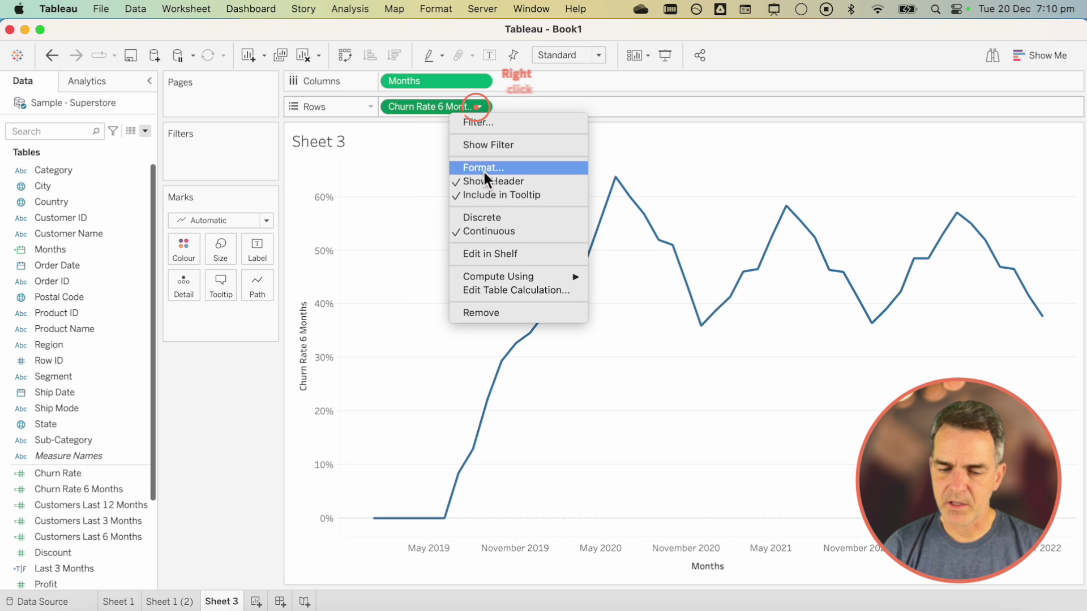
mouse_move(523, 276)
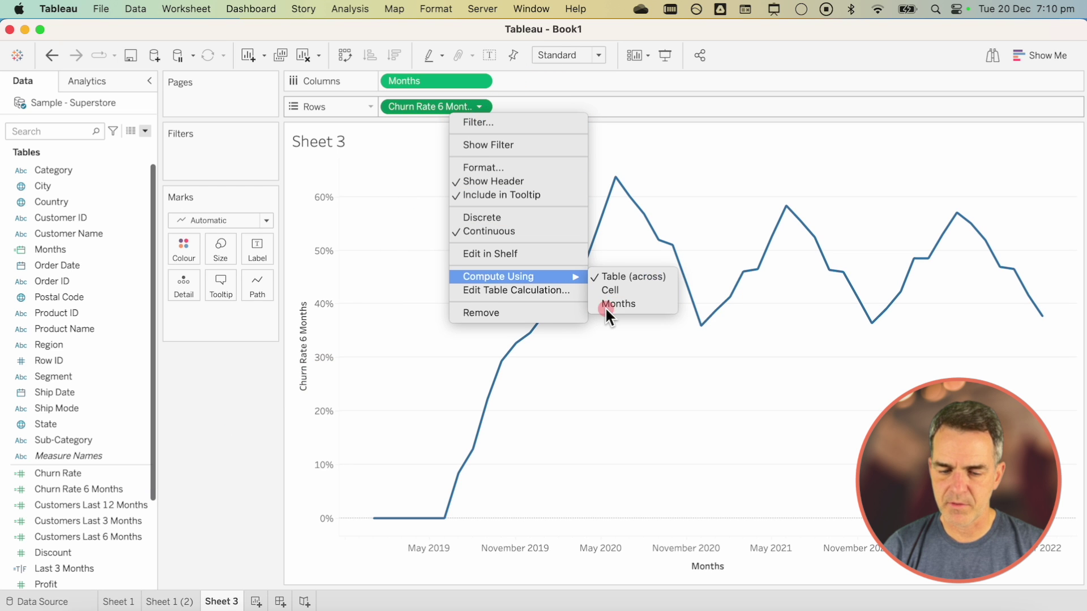
click(604, 307)
drag(358, 506, 440, 532)
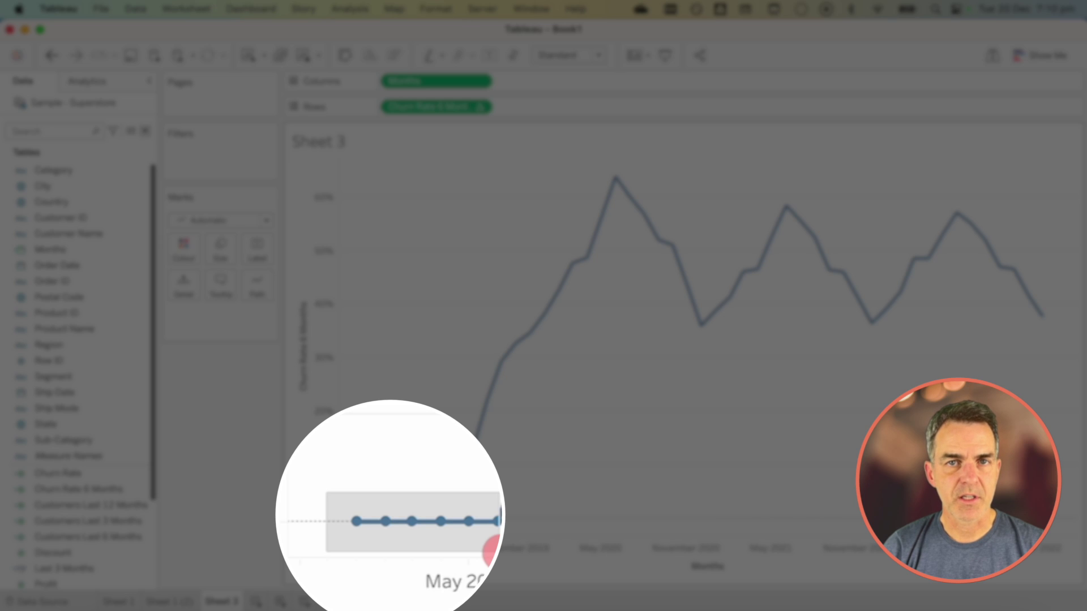
drag(440, 532, 445, 531)
- Duplicate Last 3 Months into Last 6 Months with formula INDEX()<=6 and bring it into the view
right_click(116, 584)
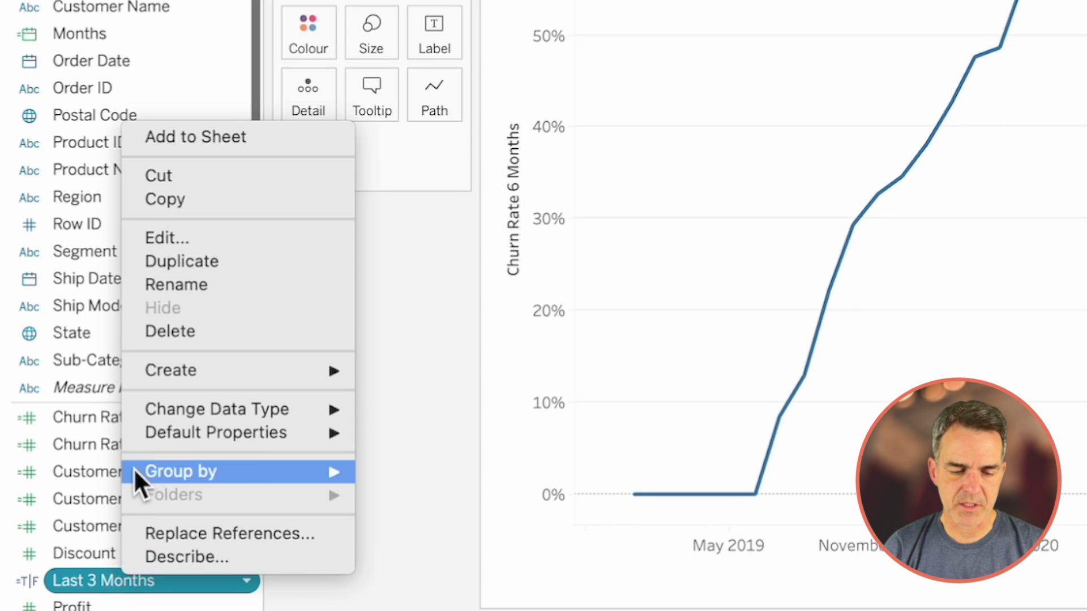
click(175, 250)
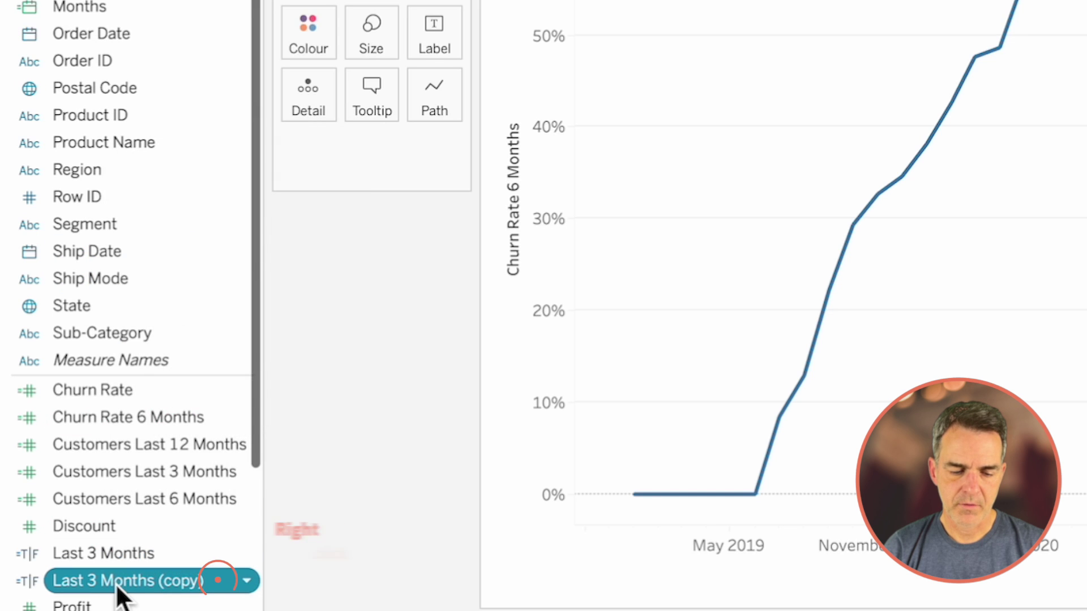
right_click(118, 587)
click(158, 246)
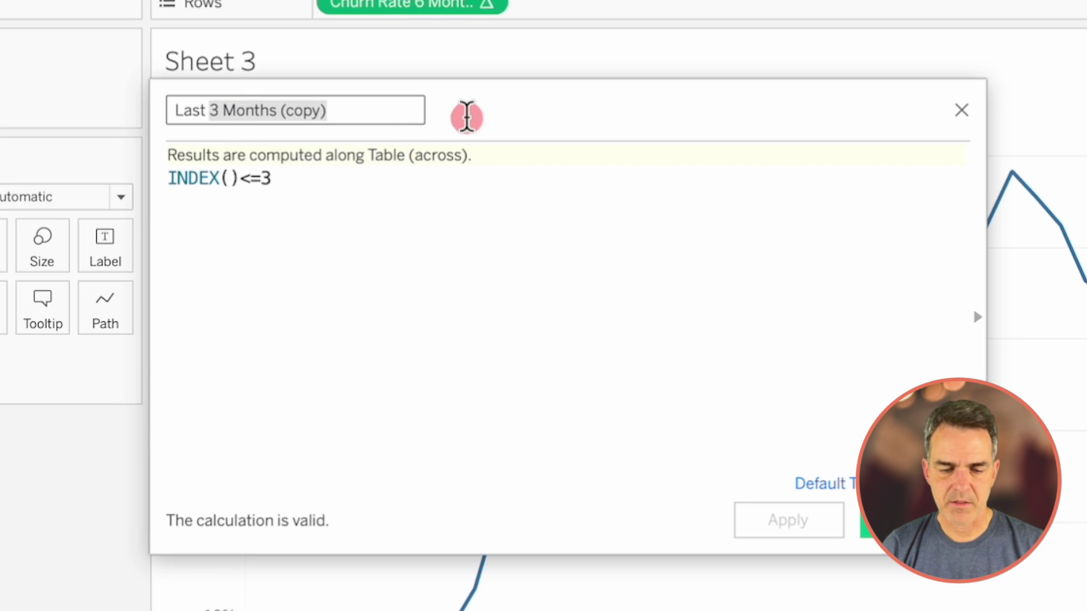
click(393, 179)
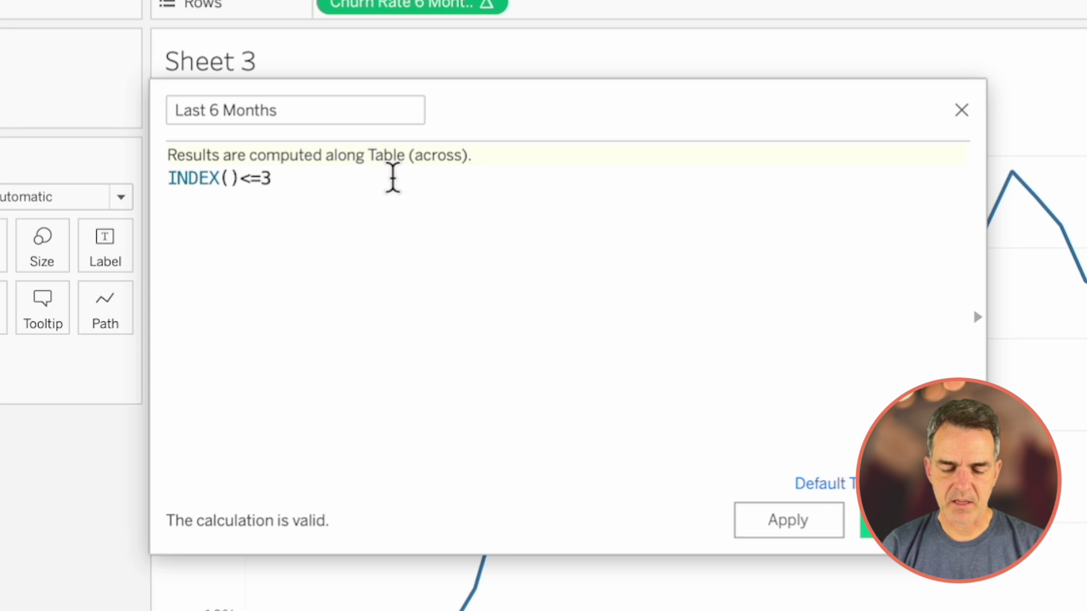
text(6)
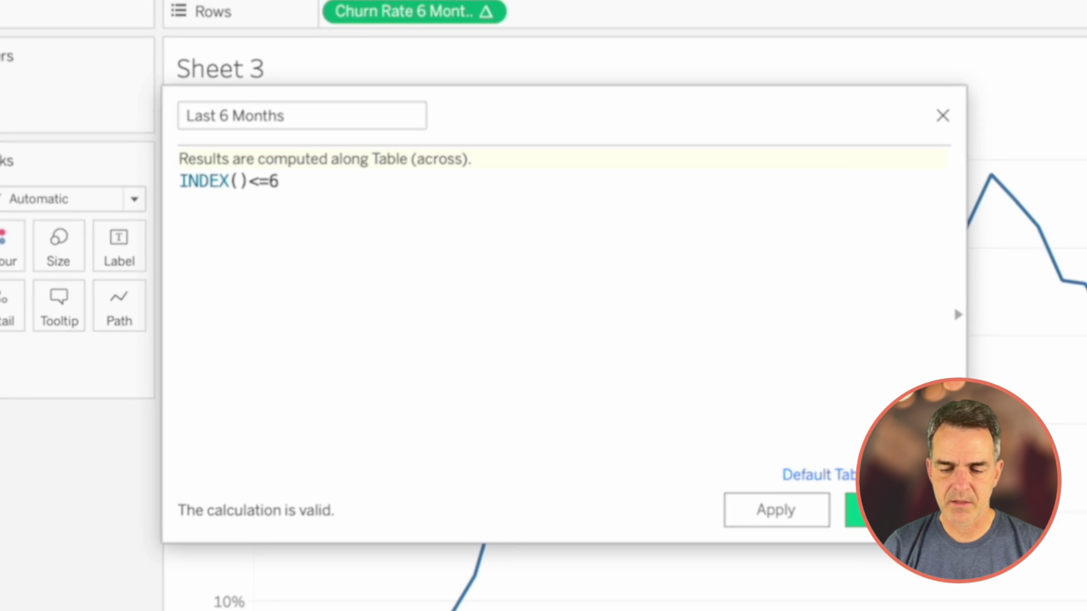
click(916, 523)
drag(67, 568, 317, 185)
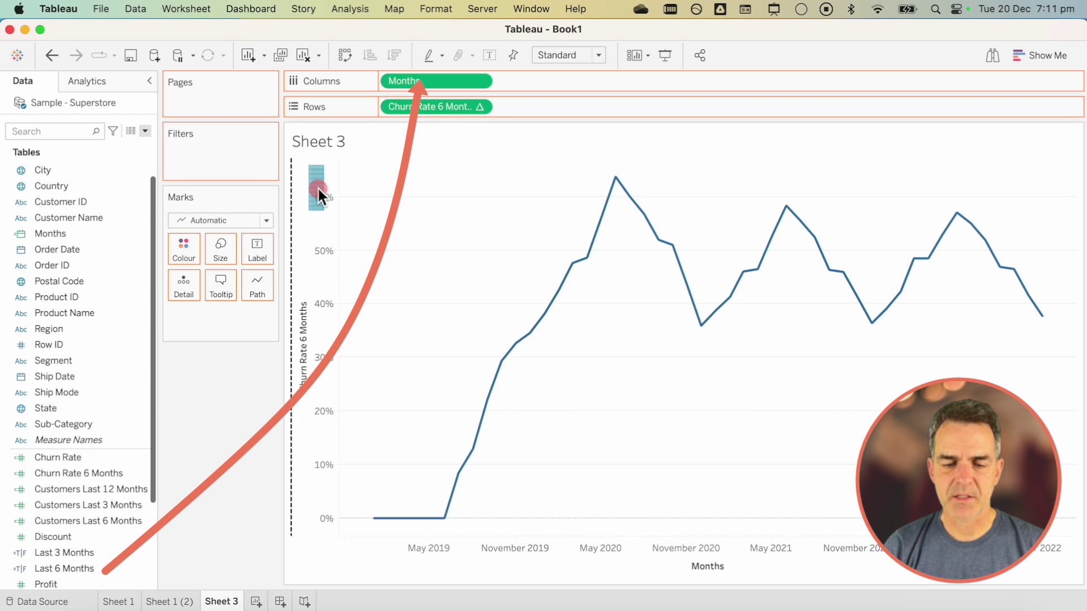
- Split by Last 6 Months computed along Months, hide the True panel, and move it to Detail
drag(409, 84, 421, 80)
right_click(427, 81)
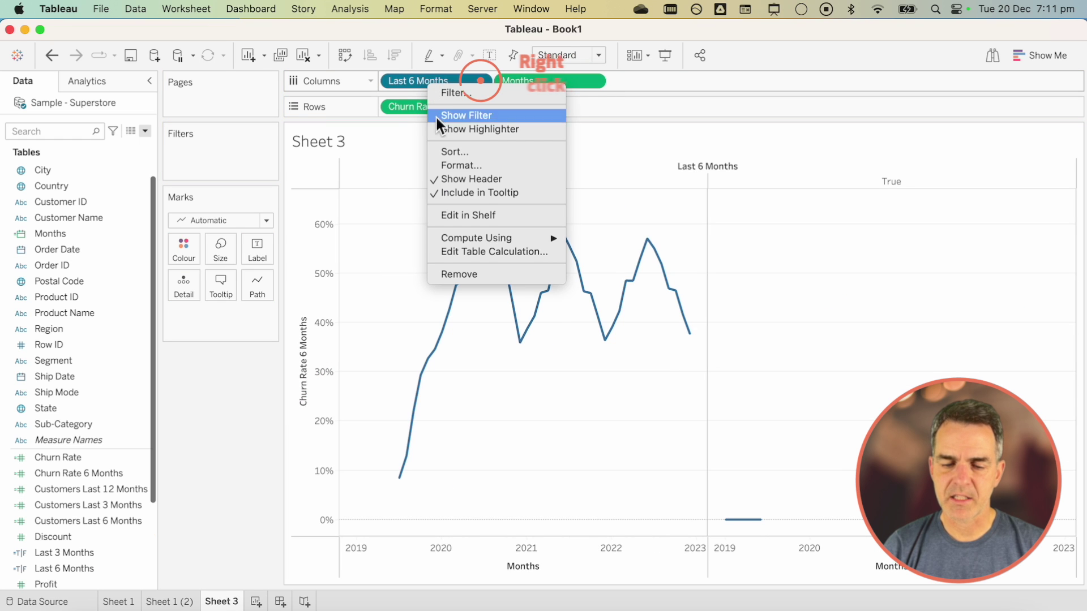
mouse_move(490, 236)
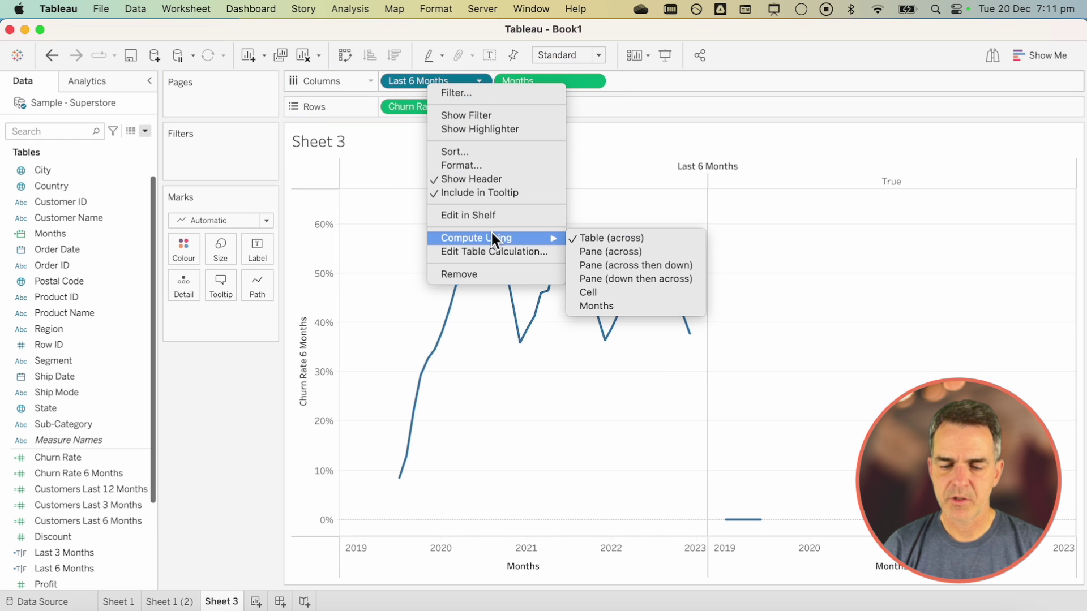
click(594, 305)
right_click(822, 182)
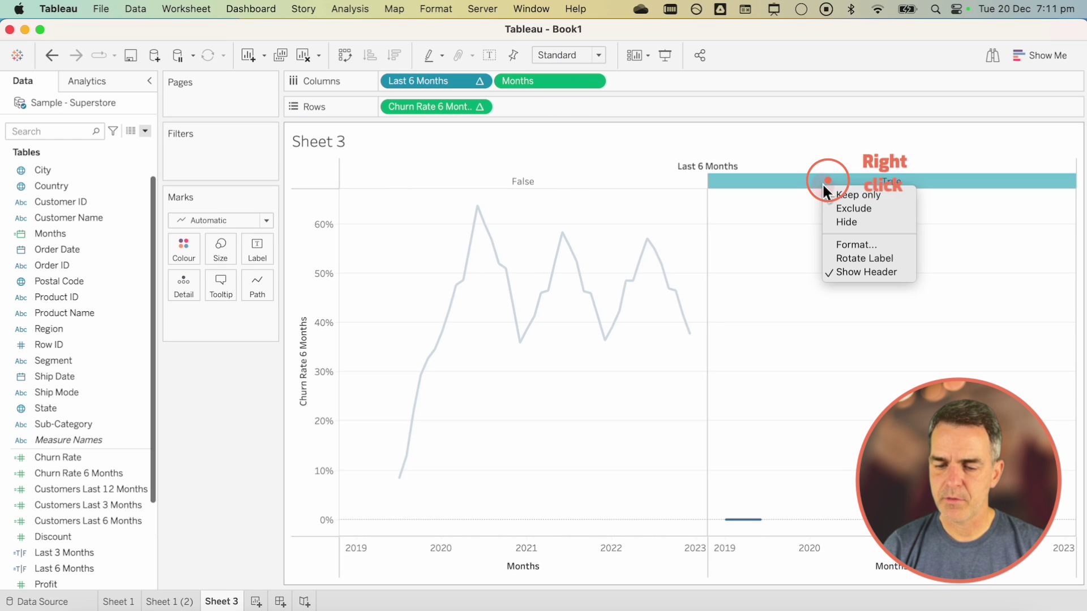
click(834, 222)
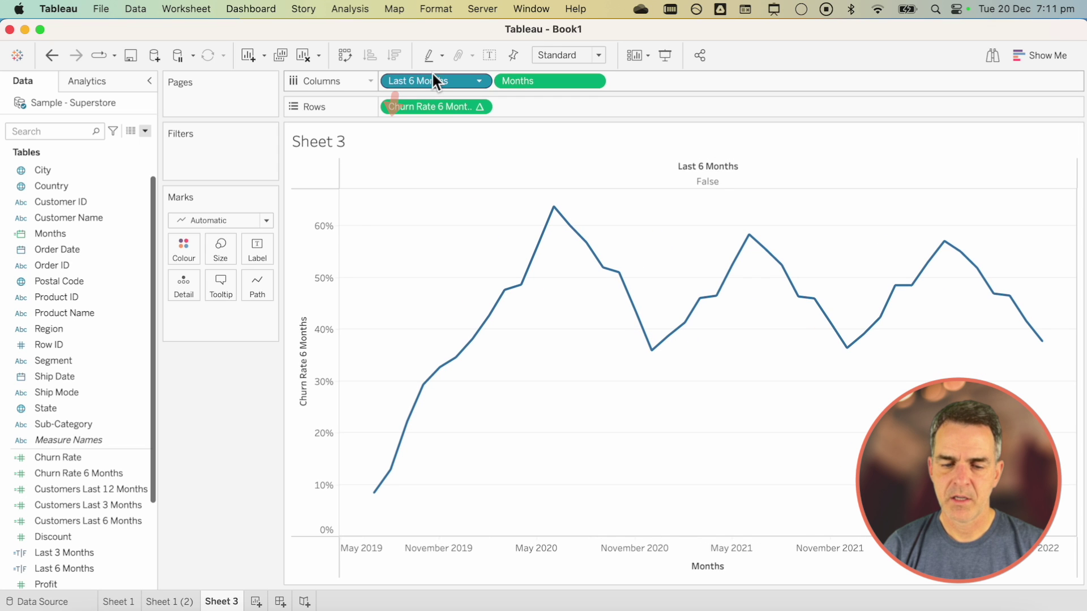
drag(426, 83, 175, 292)
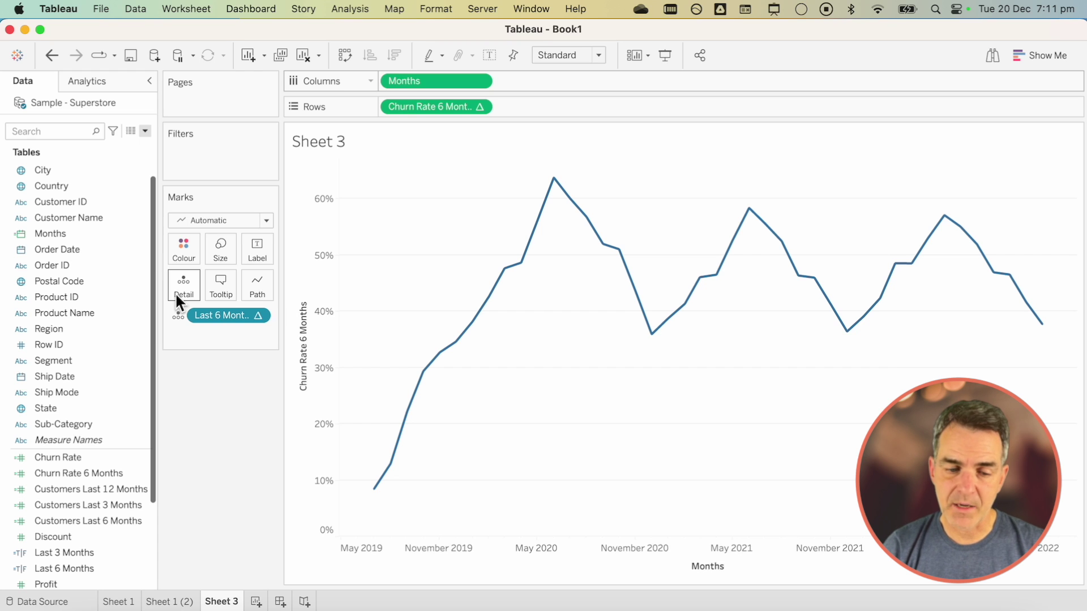
- Add an Average reference line across the table from the Analytics pane
click(87, 80)
drag(60, 142, 430, 193)
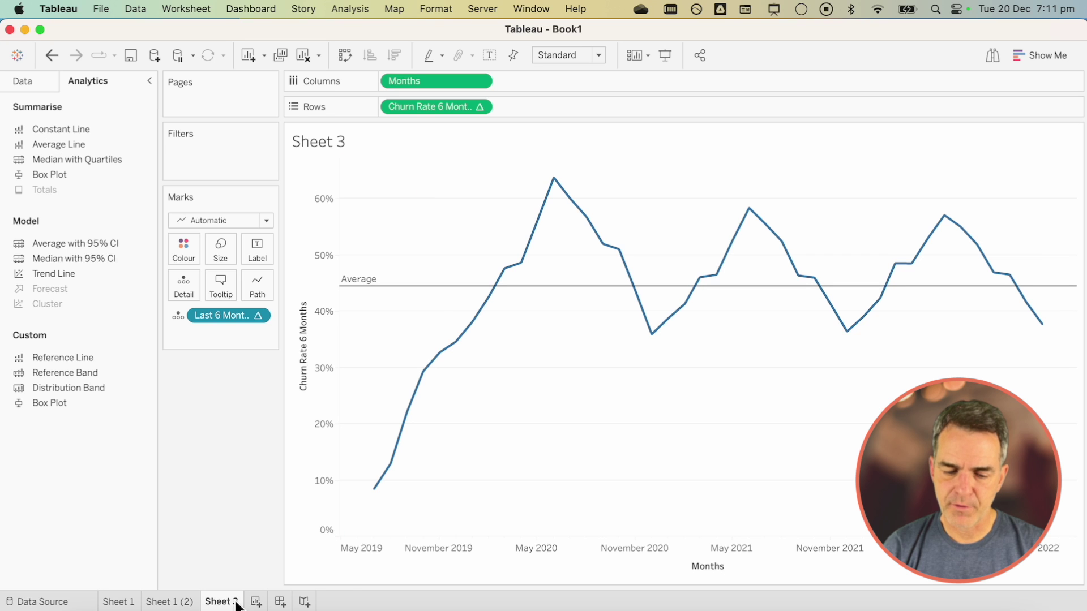
mouse_move(231, 604)
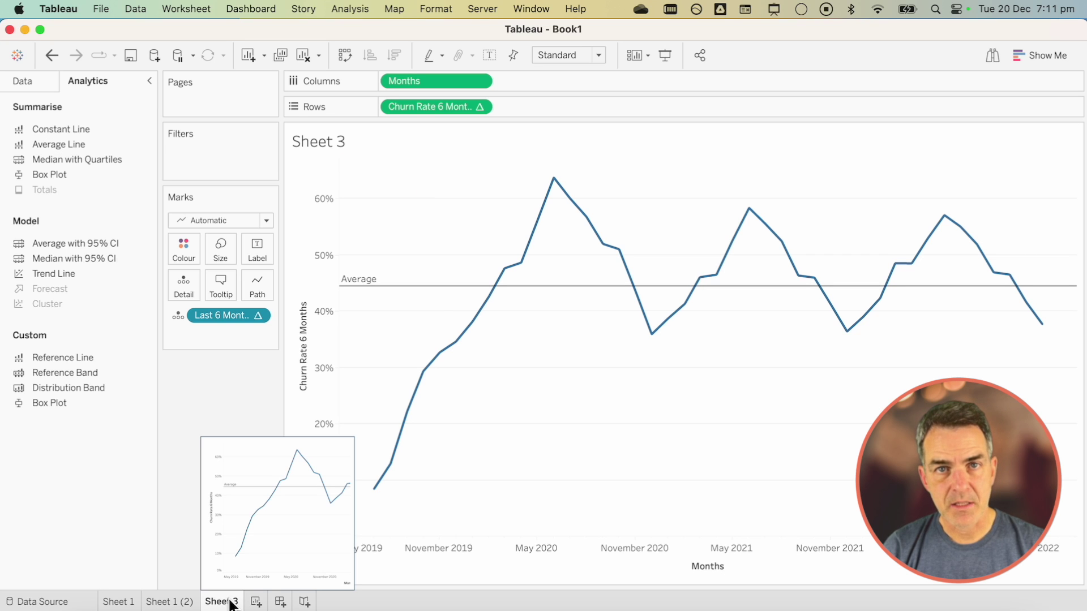
- Duplicate Sheet 3 and add Customers Last 12 and 6 Months on a second axis
right_click(230, 604)
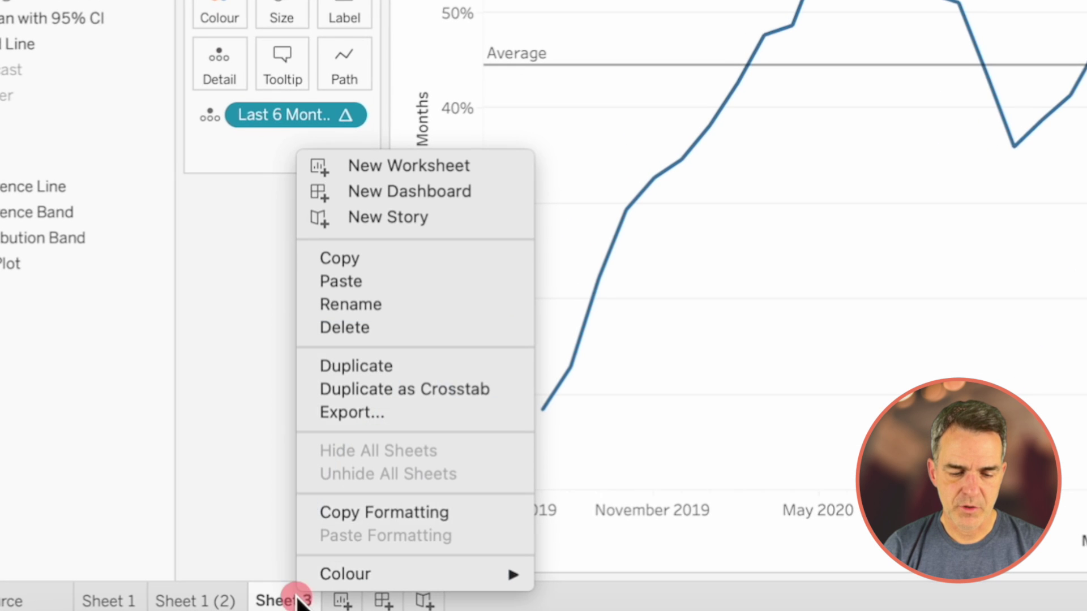
click(347, 364)
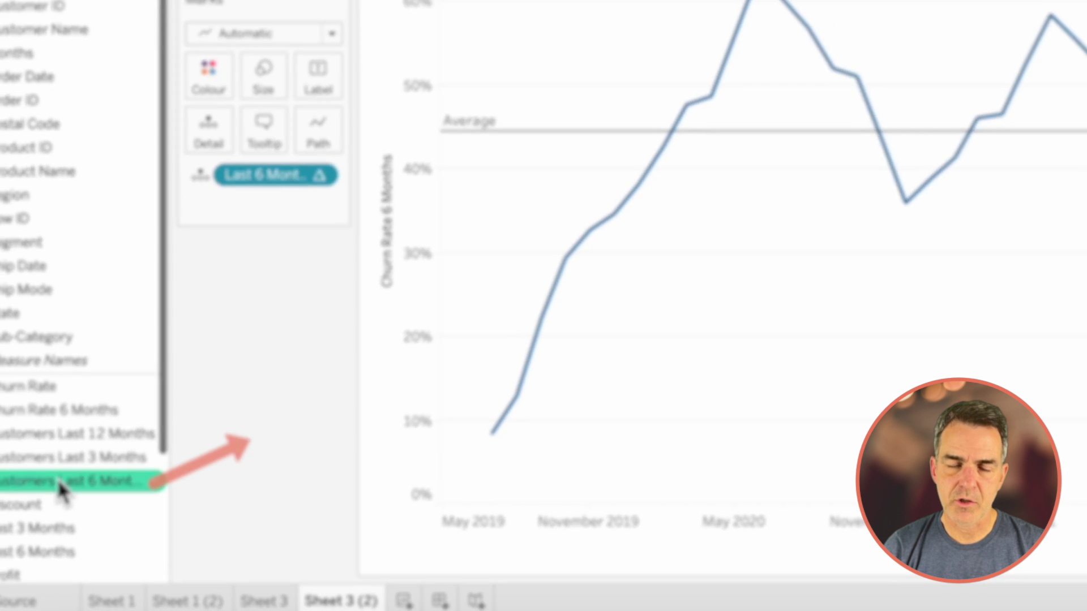
drag(82, 524, 1057, 392)
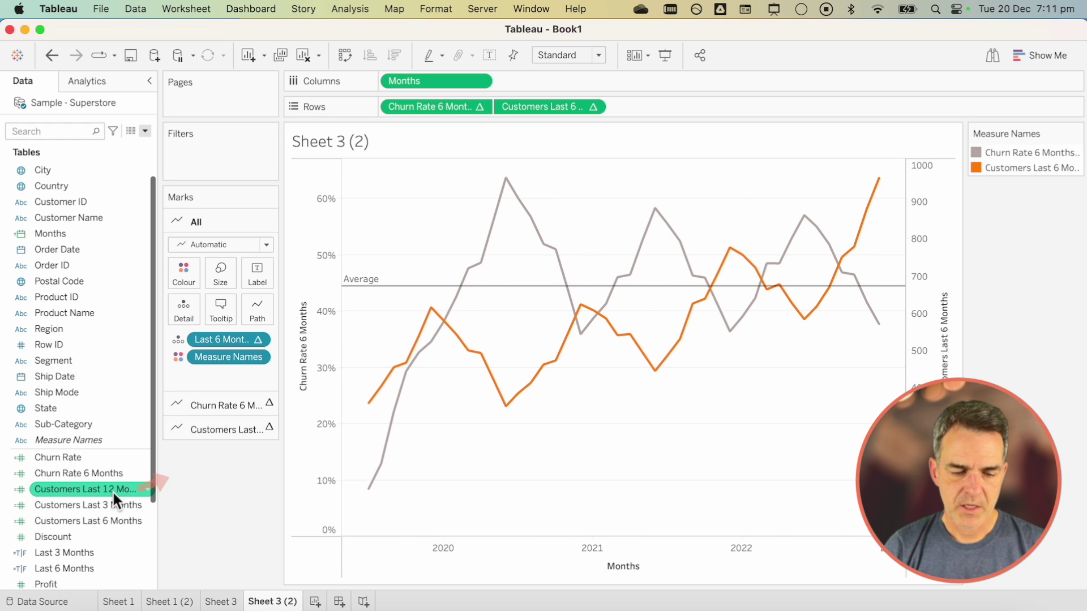
drag(426, 477, 942, 376)
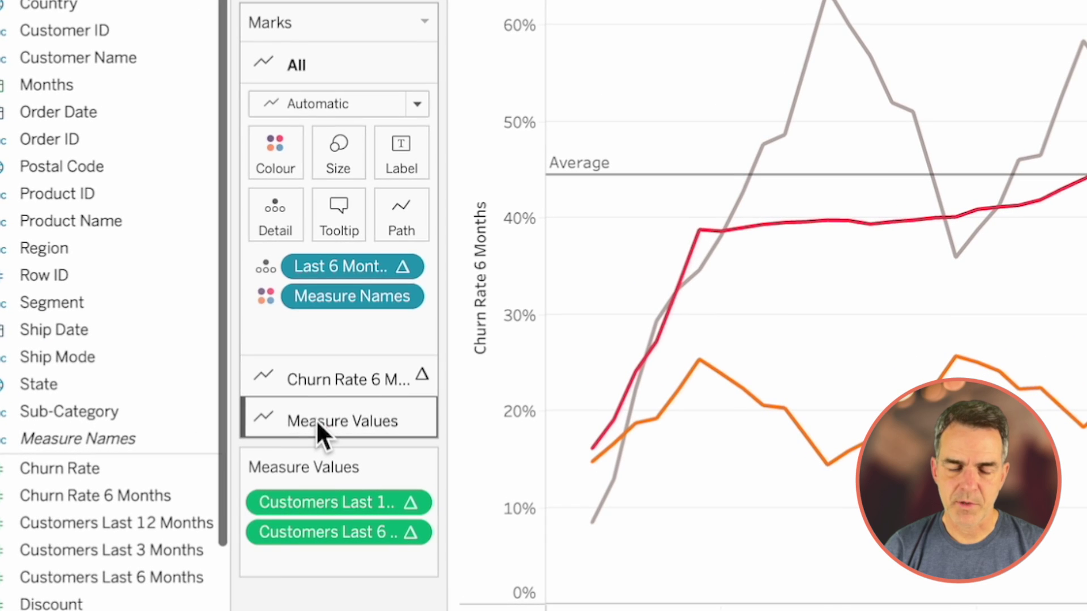
- Draw the Measure Values customer counts as unstacked bars, placing Customers Last 12 Months below Last 6 Months
click(273, 424)
click(321, 186)
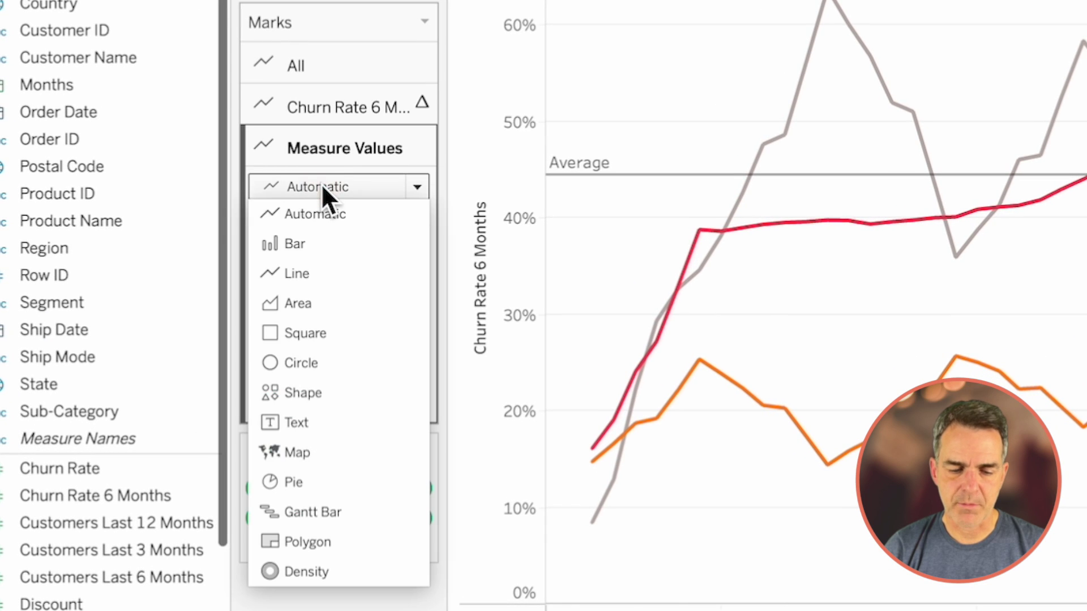
click(315, 245)
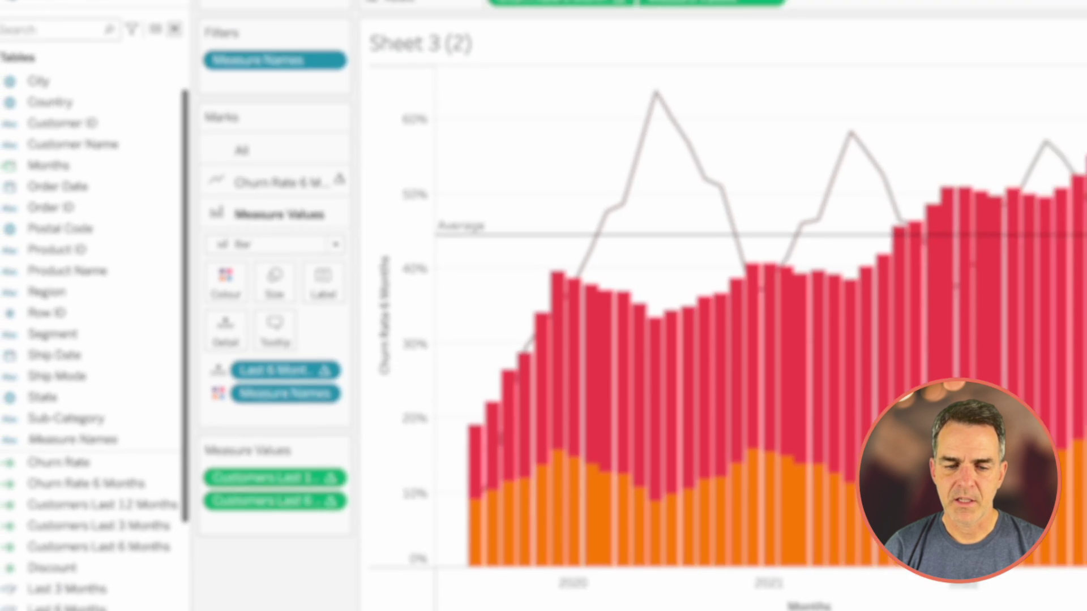
click(351, 8)
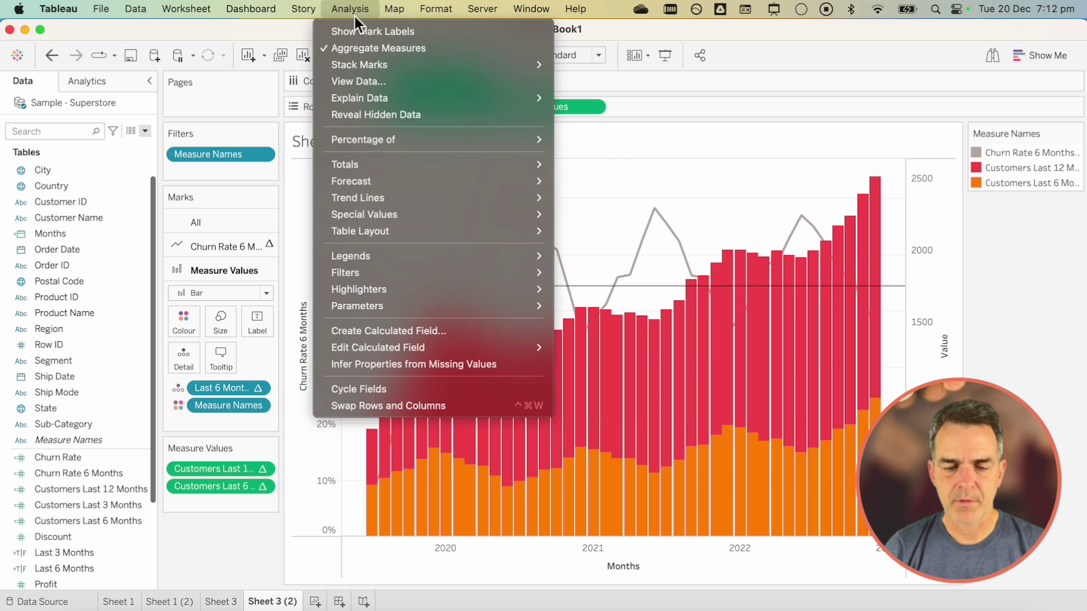
mouse_move(370, 66)
click(573, 106)
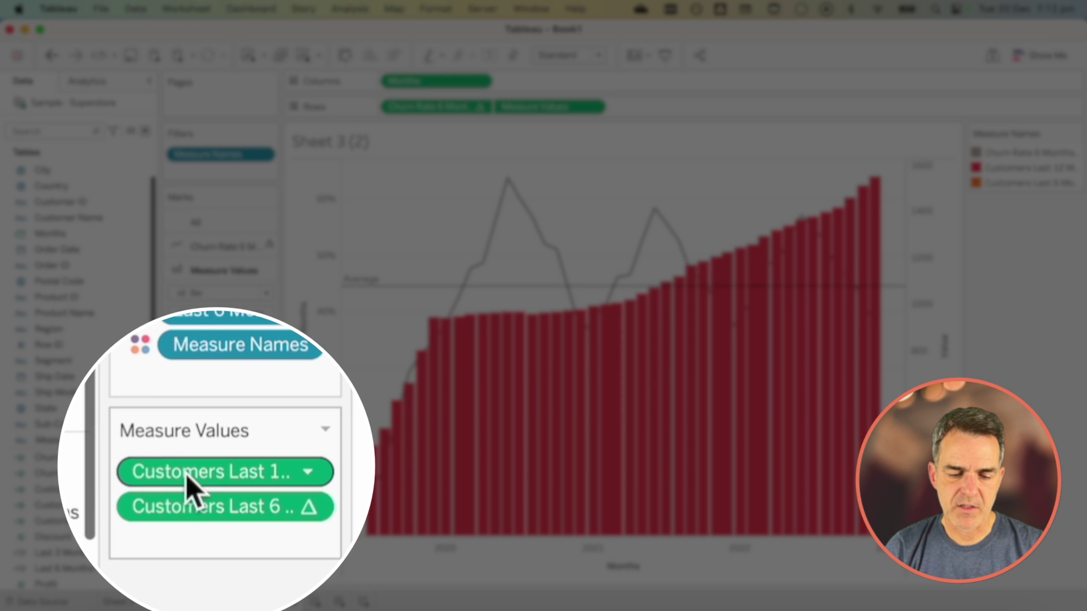
drag(186, 474, 188, 547)
- Make the bars narrower and bring the churn rate line in front of them
click(220, 322)
drag(277, 426, 275, 425)
click(412, 223)
right_click(303, 334)
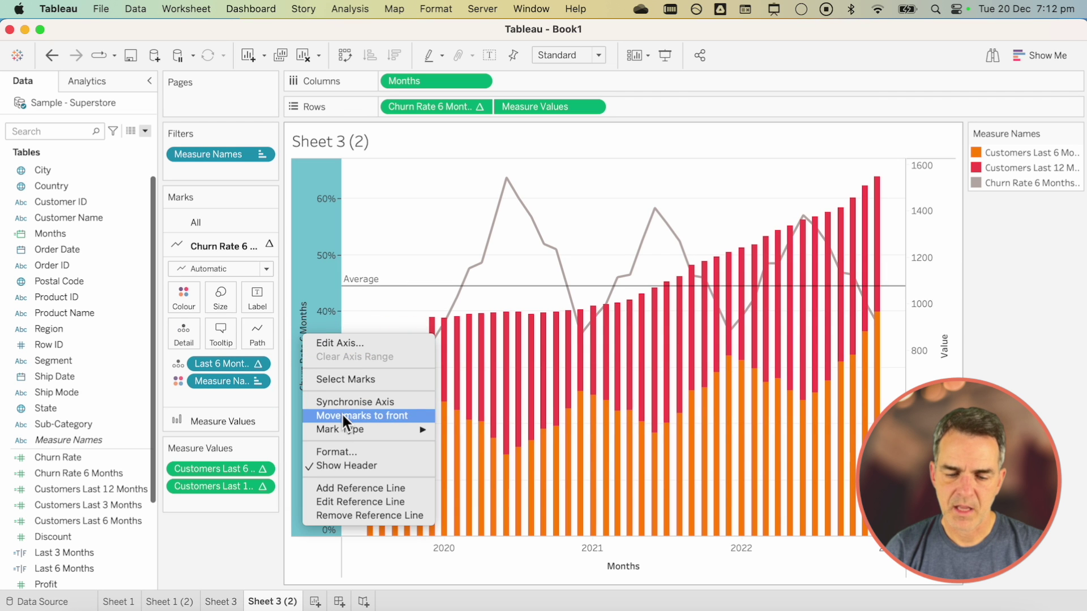
click(342, 414)
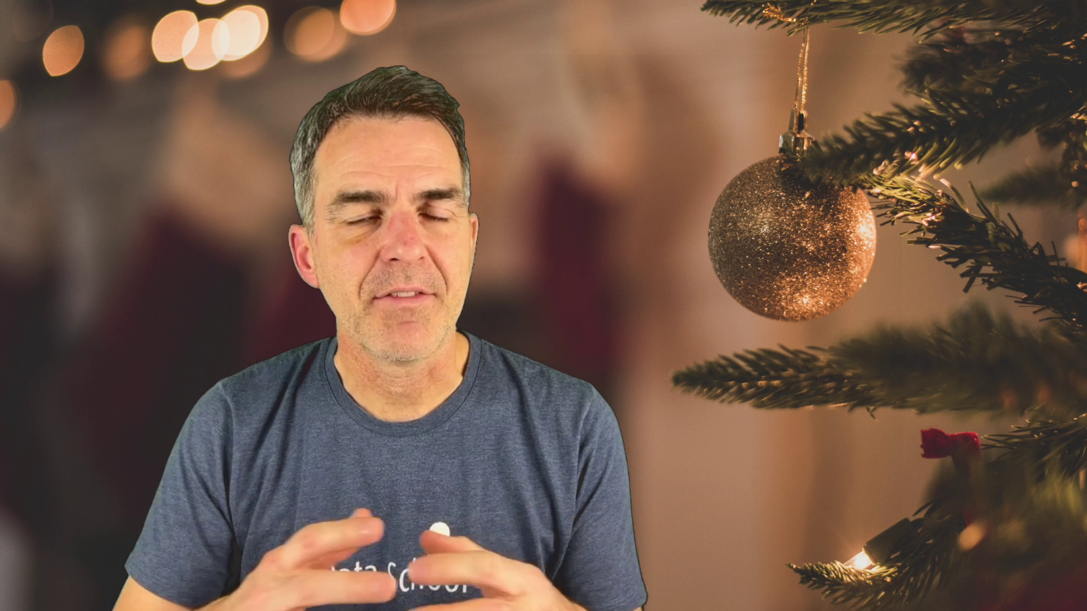